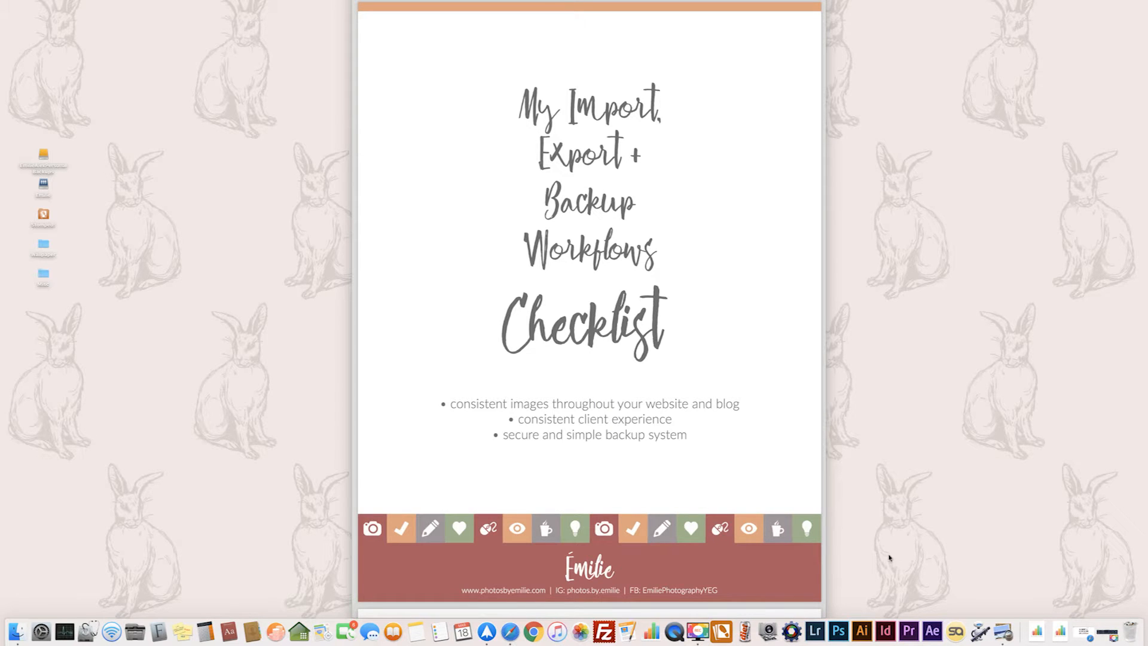
# Read through the Import + Backup and Culling + Sorting sections of the workflow checklist.
pyautogui.scroll(-5, 626, 398)
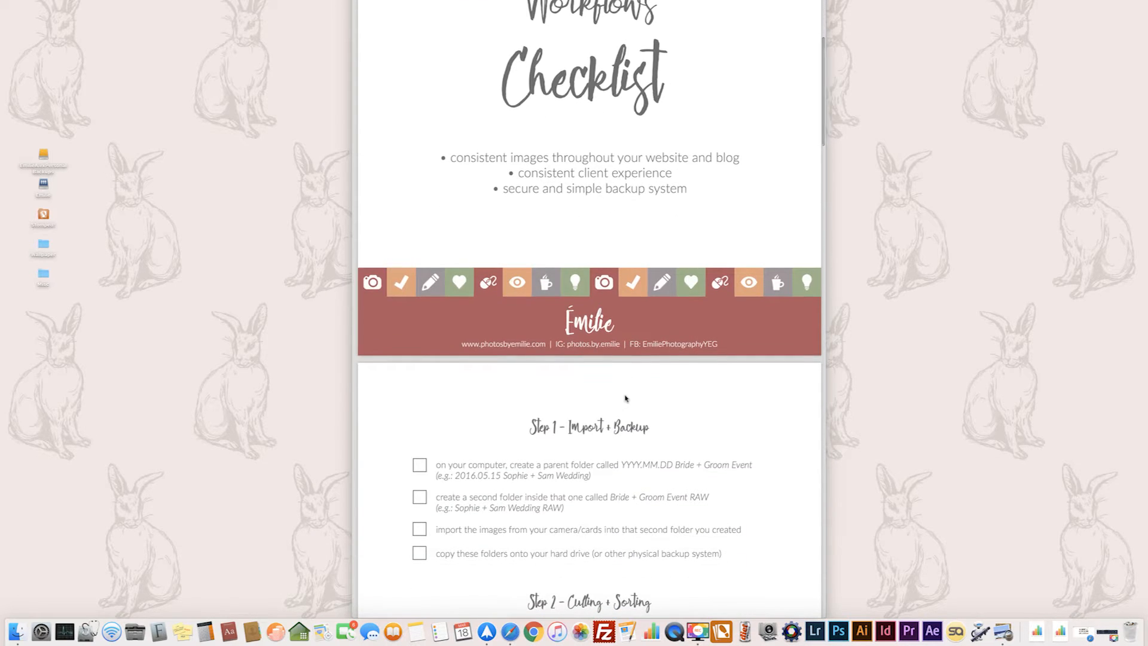
pyautogui.scroll(-5, 626, 399)
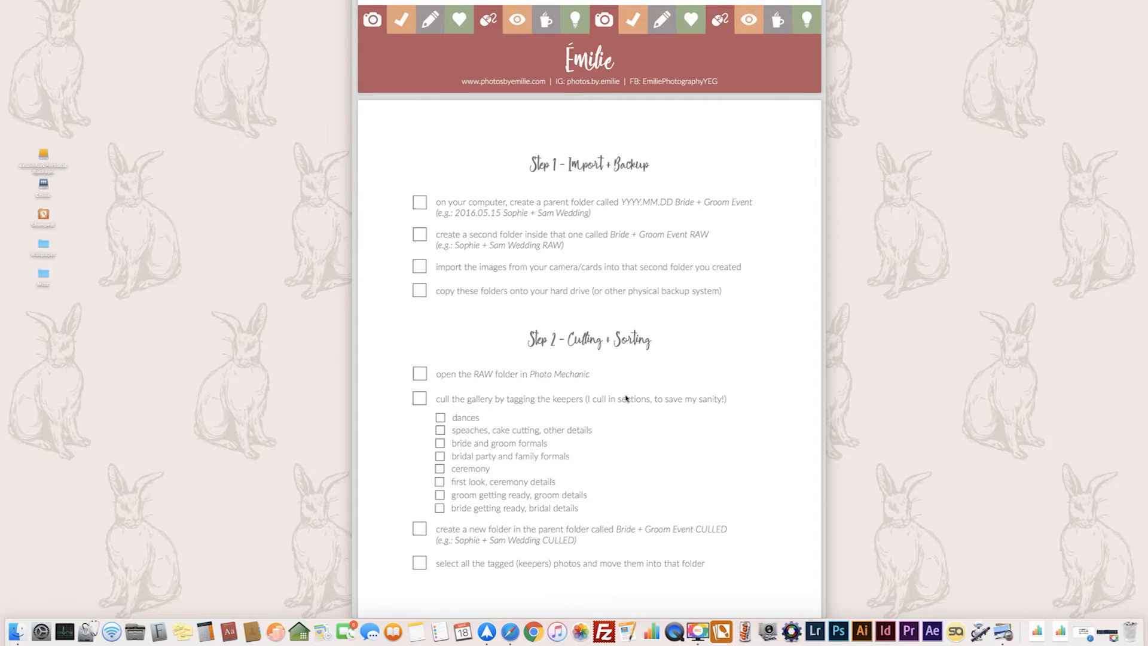
pyautogui.scroll(-3, 625, 398)
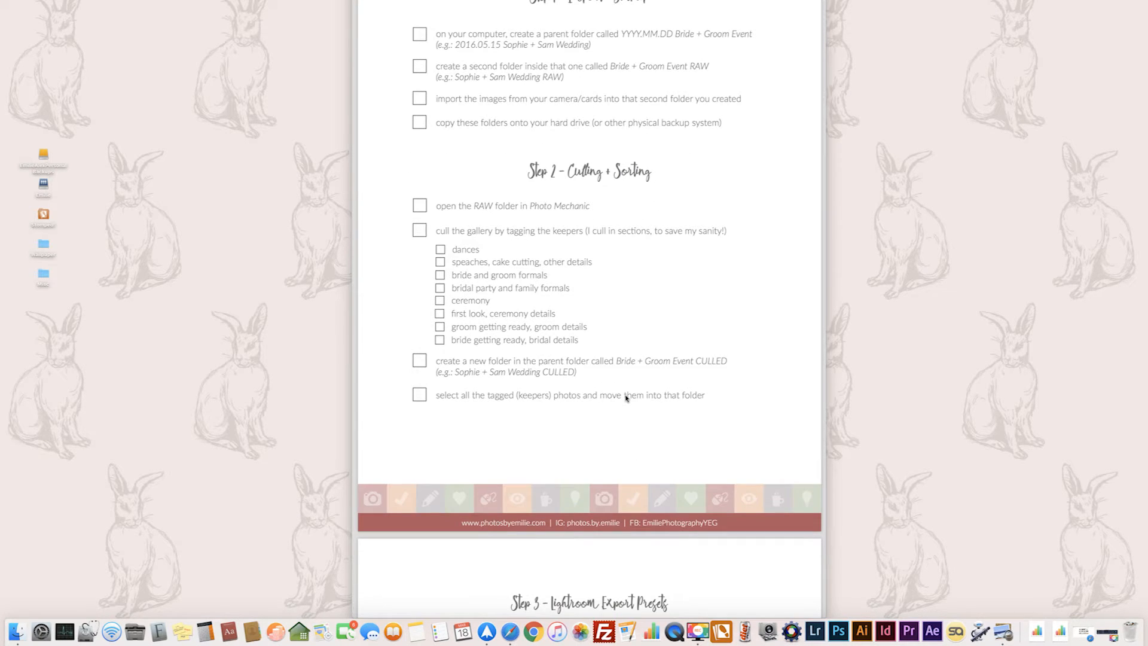
pyautogui.scroll(2, 625, 398)
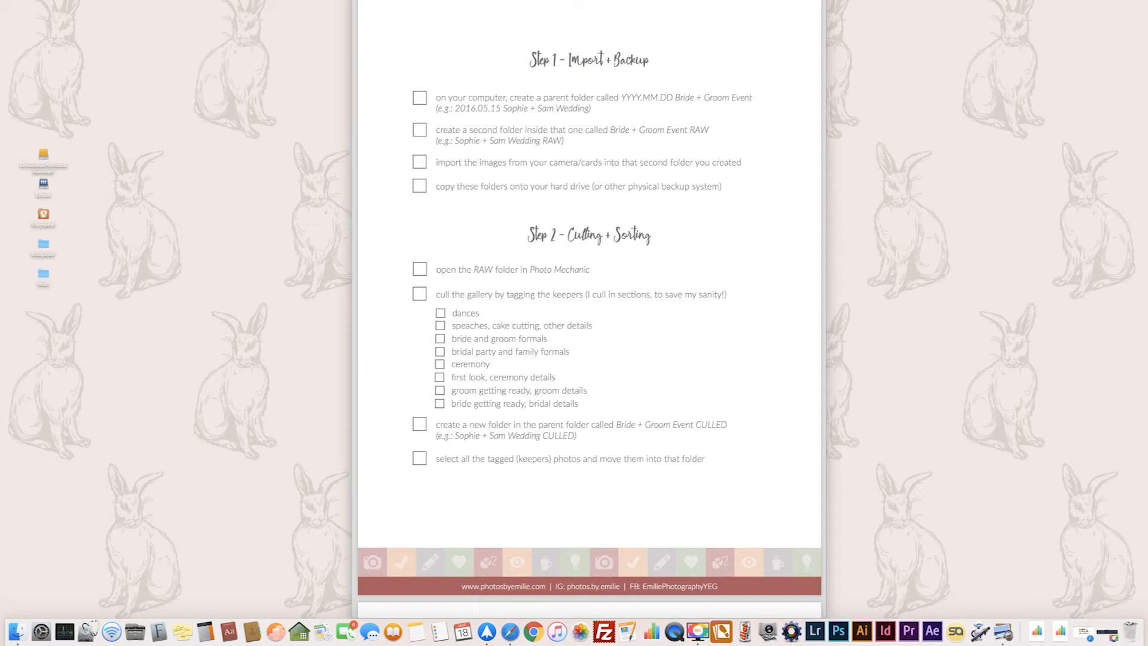
pyautogui.scroll(1, 589, 309)
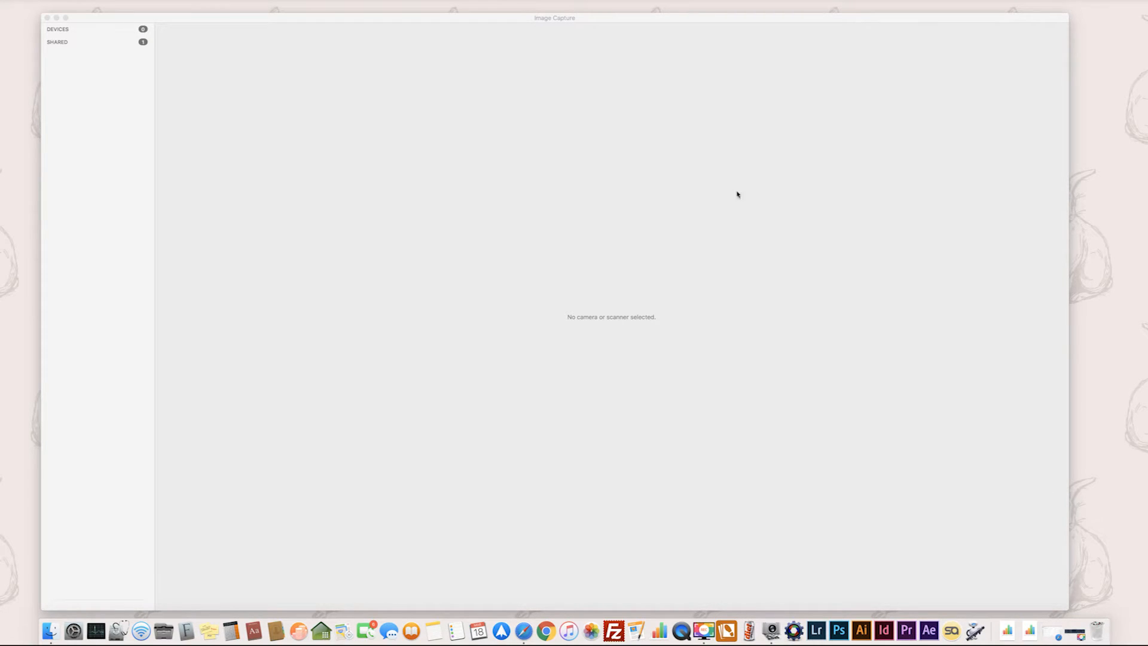
# Switch to Image Capture and browse the photos on the connected Canon EOS 5D Mark III.
pyautogui.click(516, 17)
pyautogui.moveTo(516, 18); pyautogui.dragTo(513, 25)
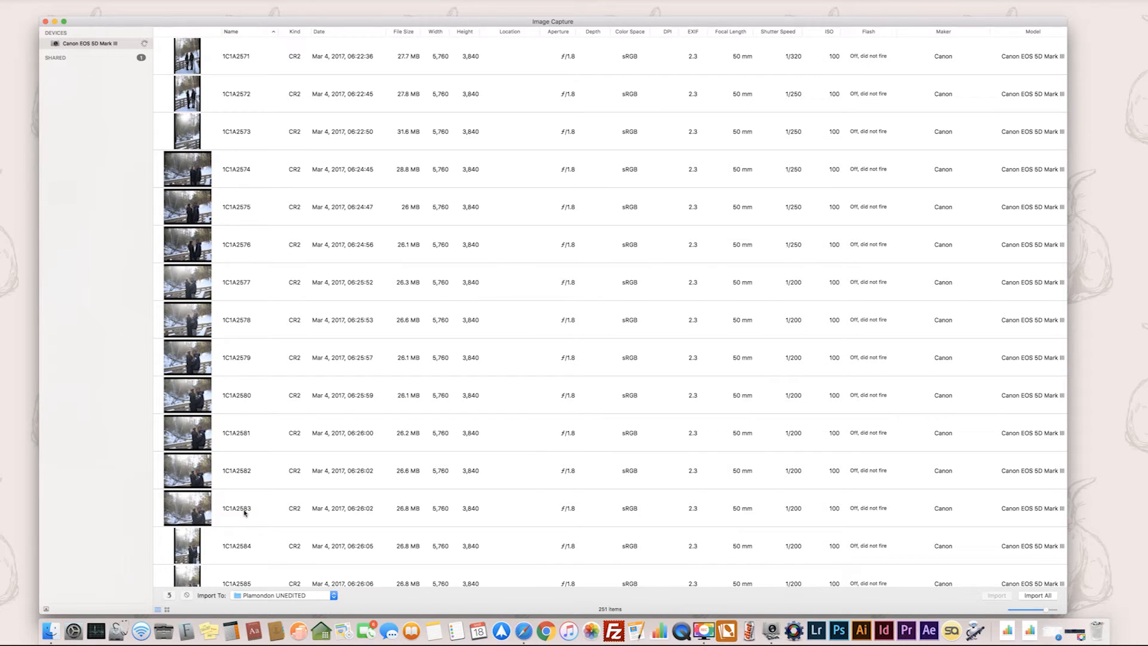
pyautogui.scroll(-5, 244, 519)
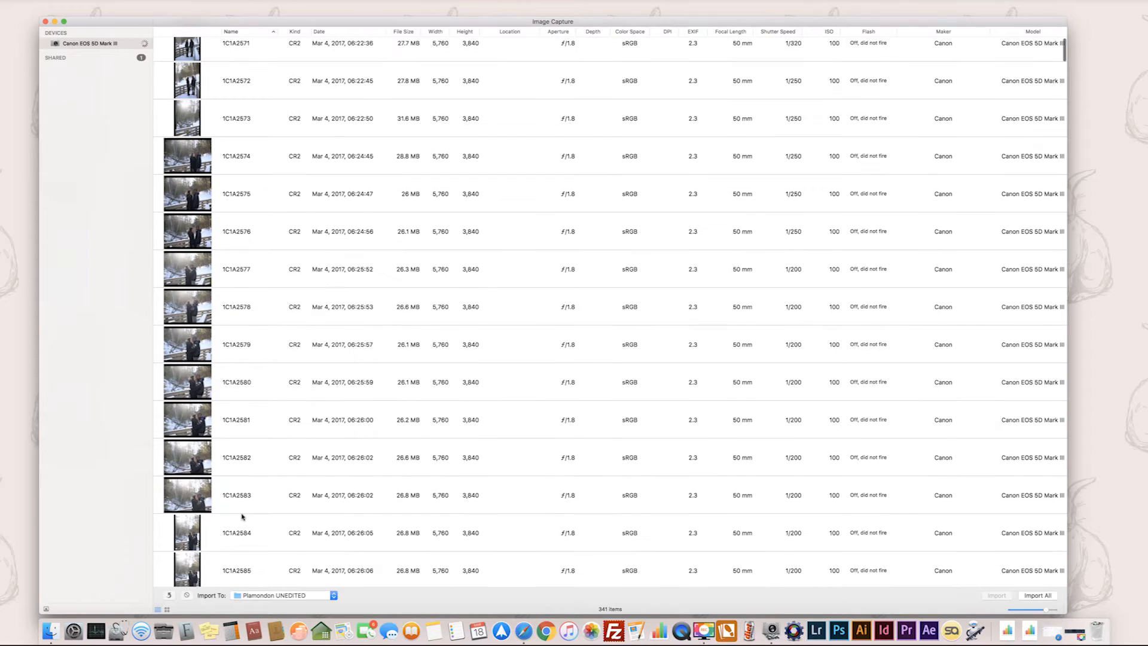
pyautogui.scroll(-8, 242, 516)
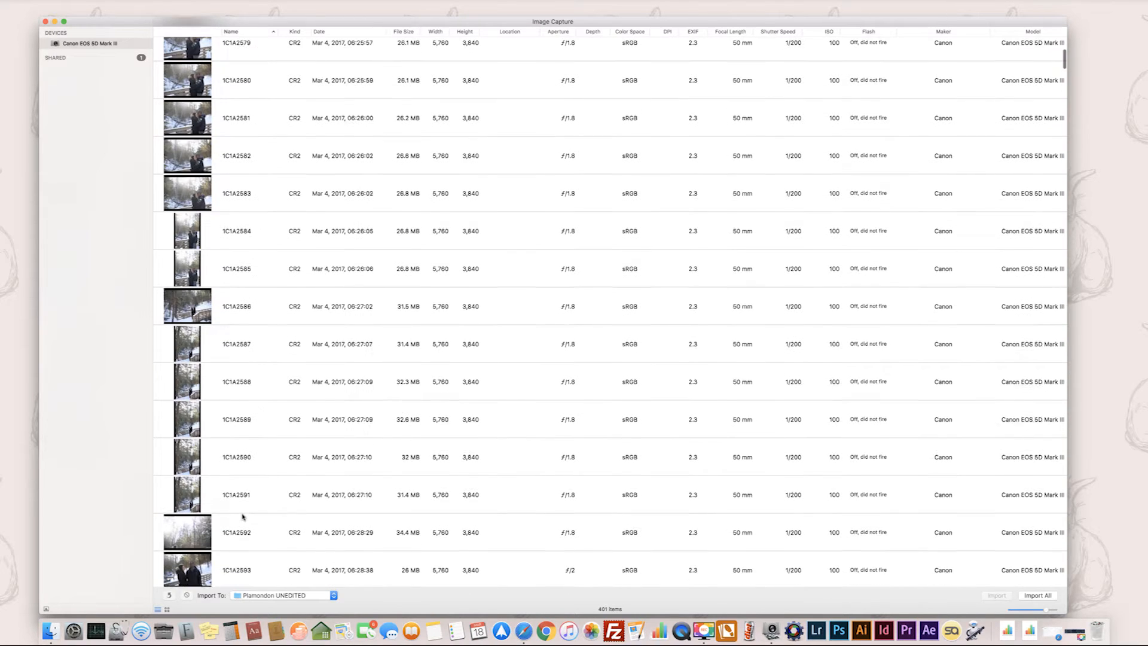
pyautogui.scroll(-9, 242, 517)
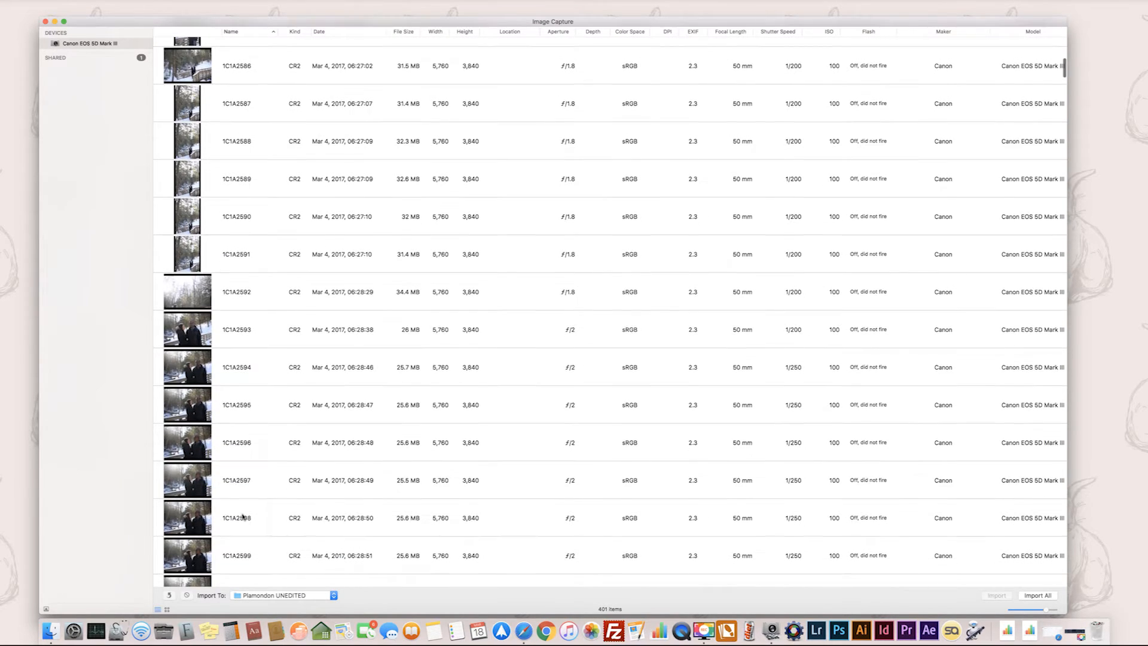
pyautogui.scroll(-3, 242, 516)
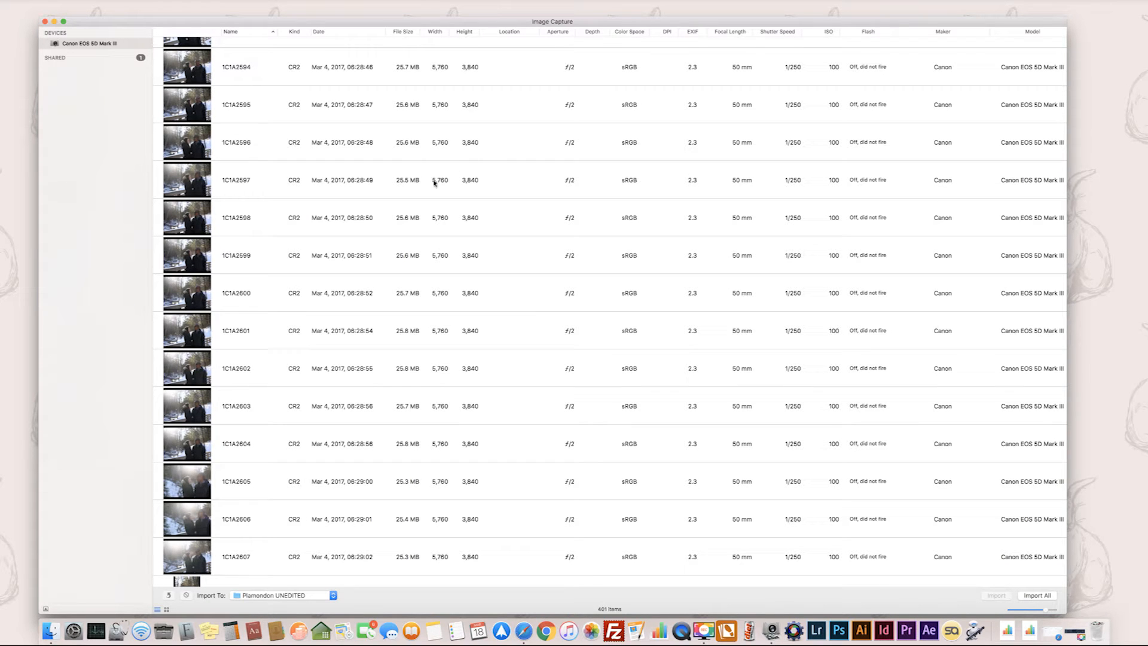
# In Finder, create a folder in CLIENT PHOTOS named with the date 2017.03.06, the couple's first names and "Engagement".
pyautogui.click(57, 631)
pyautogui.press('shift+super+n')
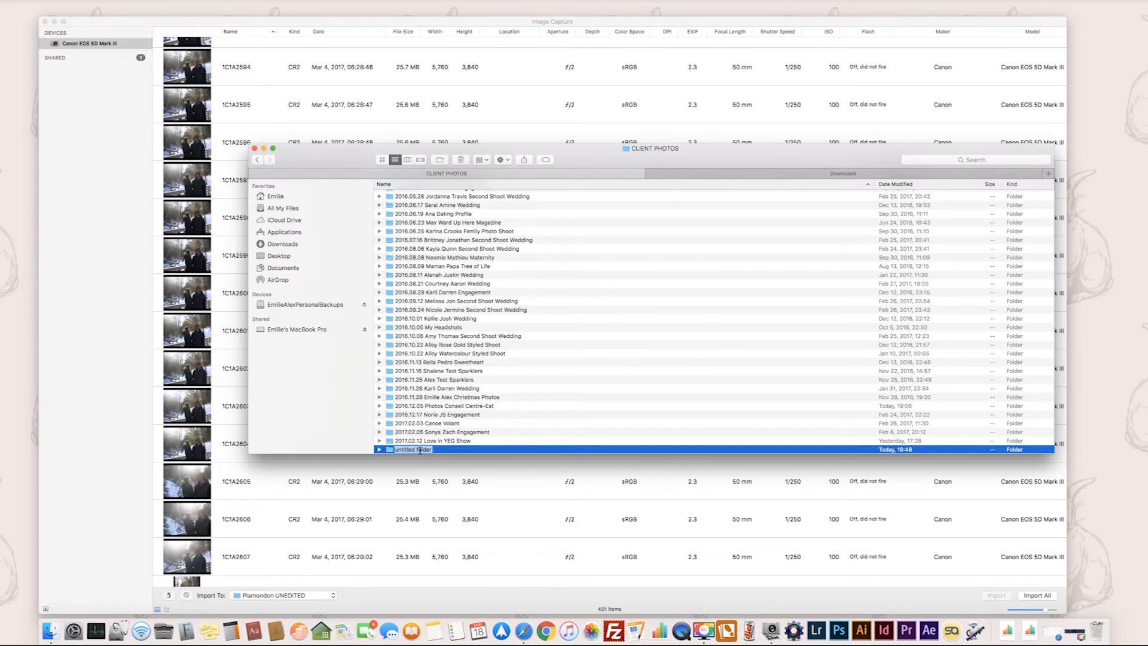
pyautogui.write('2017.03.06 Tr')
pyautogui.press('BackSpace')
pyautogui.write('ara Frank Engagement')
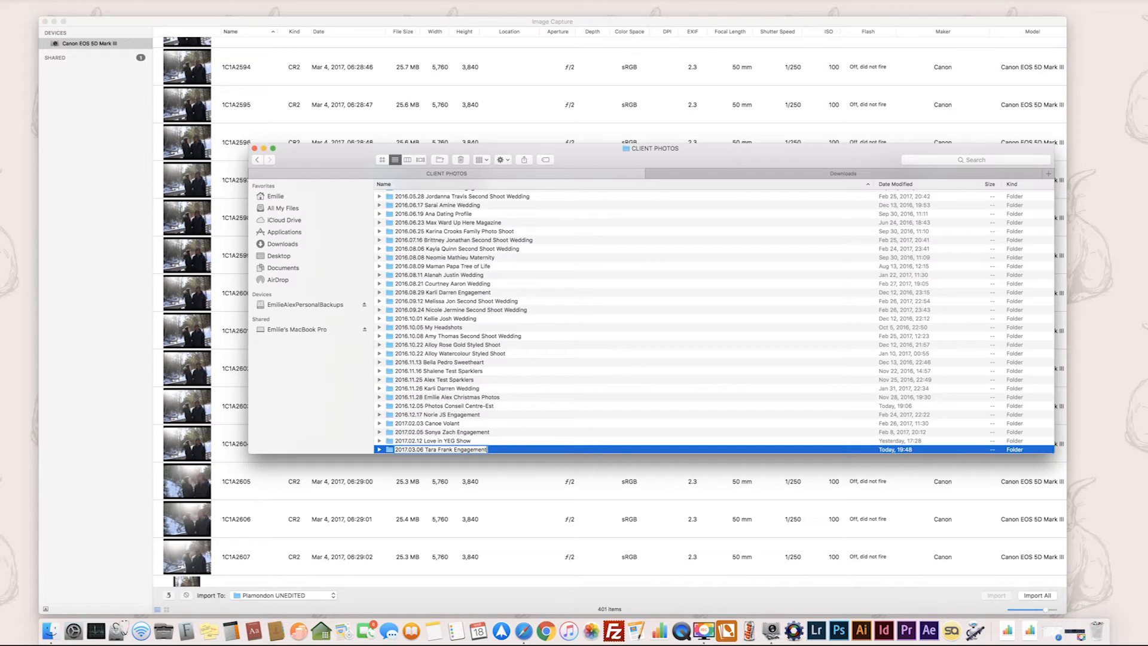
pyautogui.press('Return')
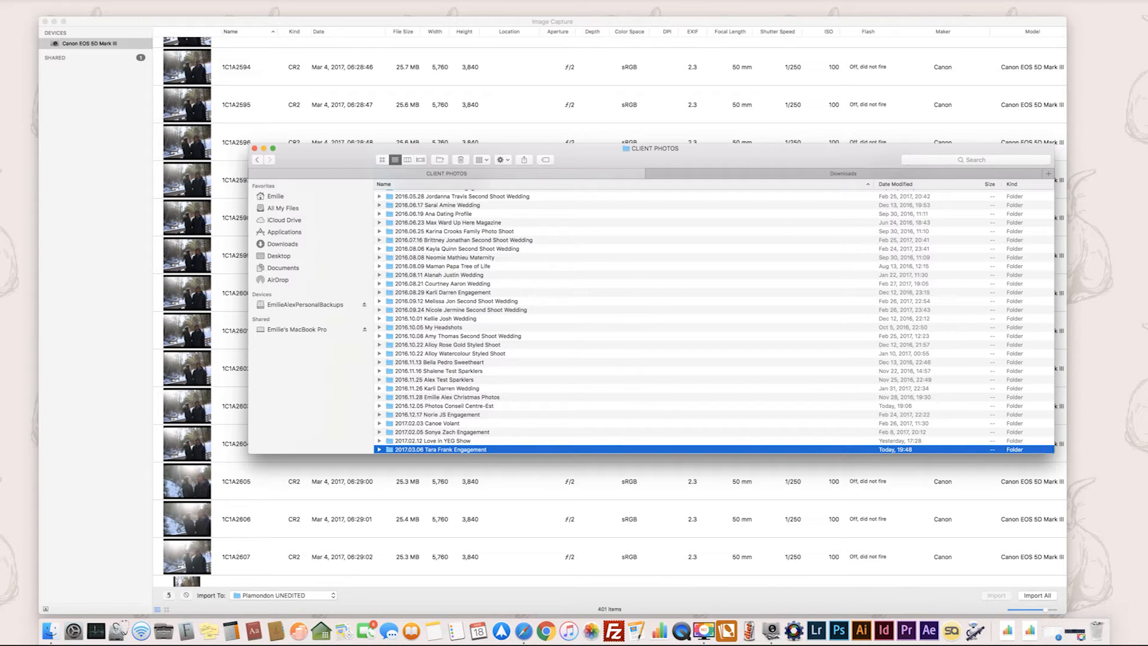
# Inside the new engagement folder, create a subfolder named with the couple's first names followed by "Engagement RAW".
pyautogui.doubleClick(389, 449)
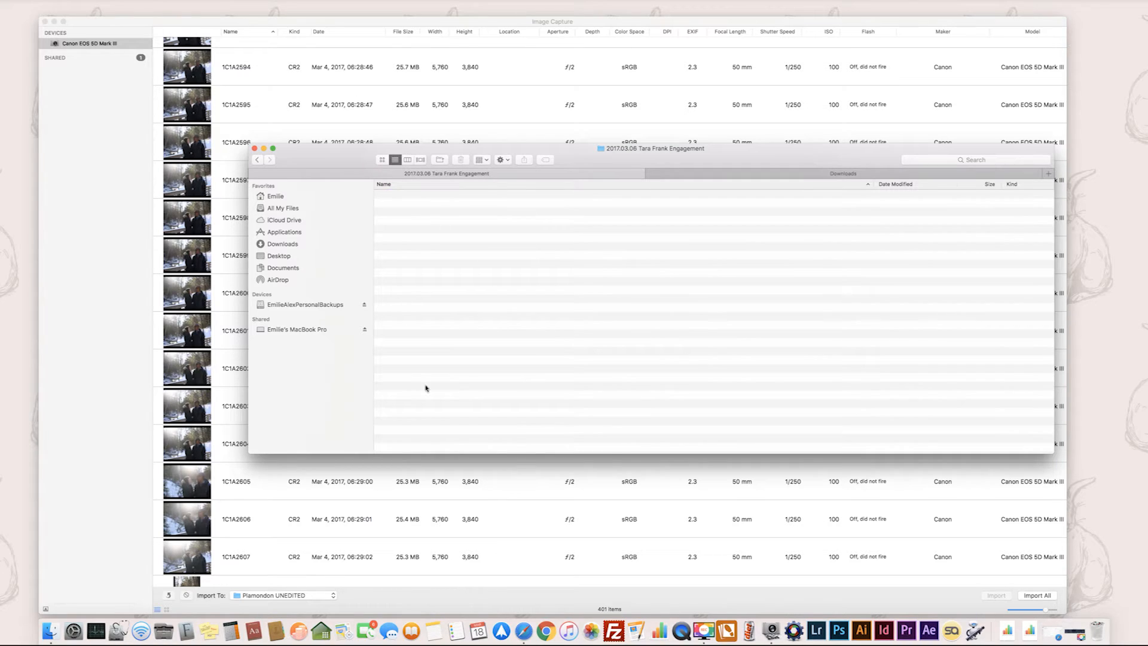
pyautogui.click(440, 160)
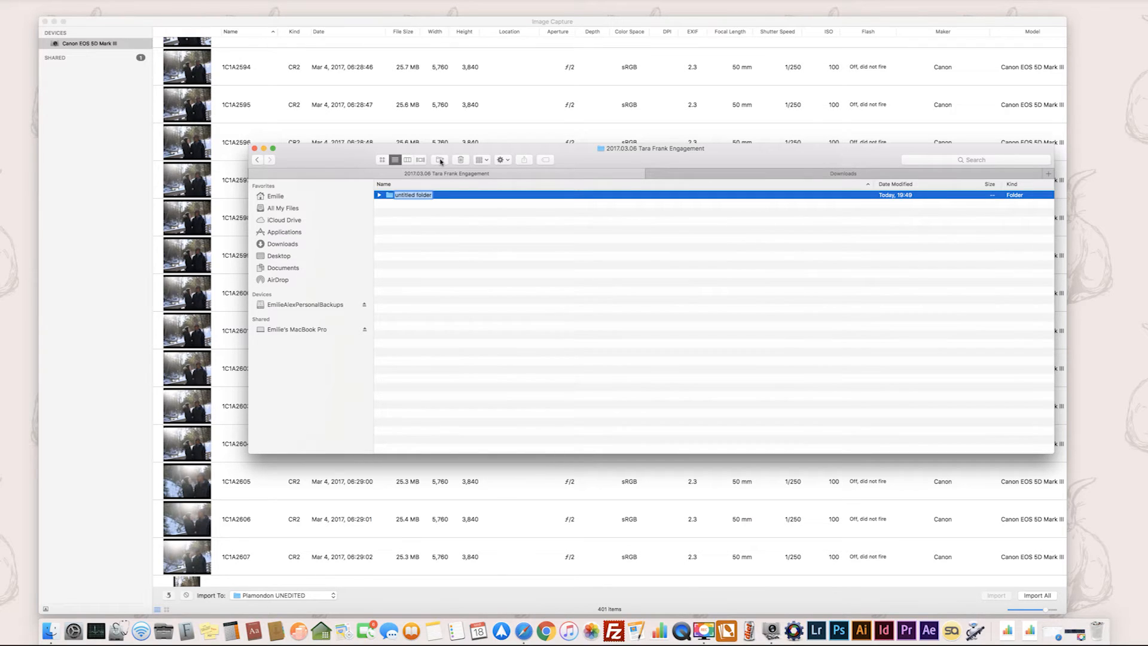
pyautogui.write('Tara Frank Engagement')
pyautogui.write('RAW')
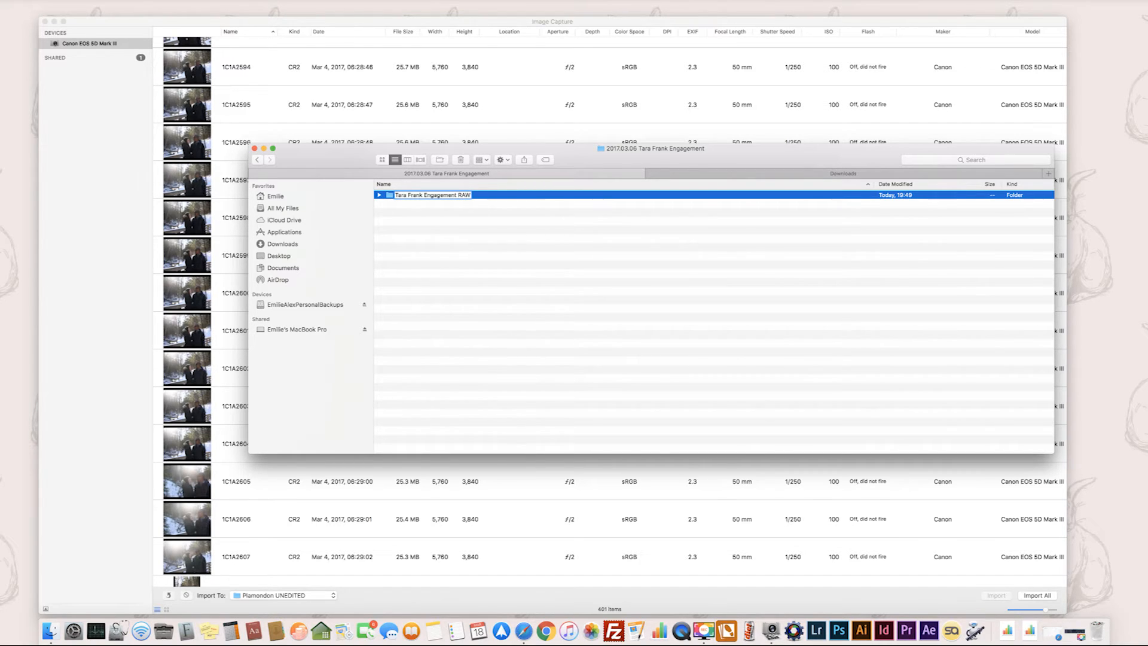
pyautogui.press('Return')
# Return to Image Capture and set the import destination to the new Engagement RAW folder.
pyautogui.click(293, 27)
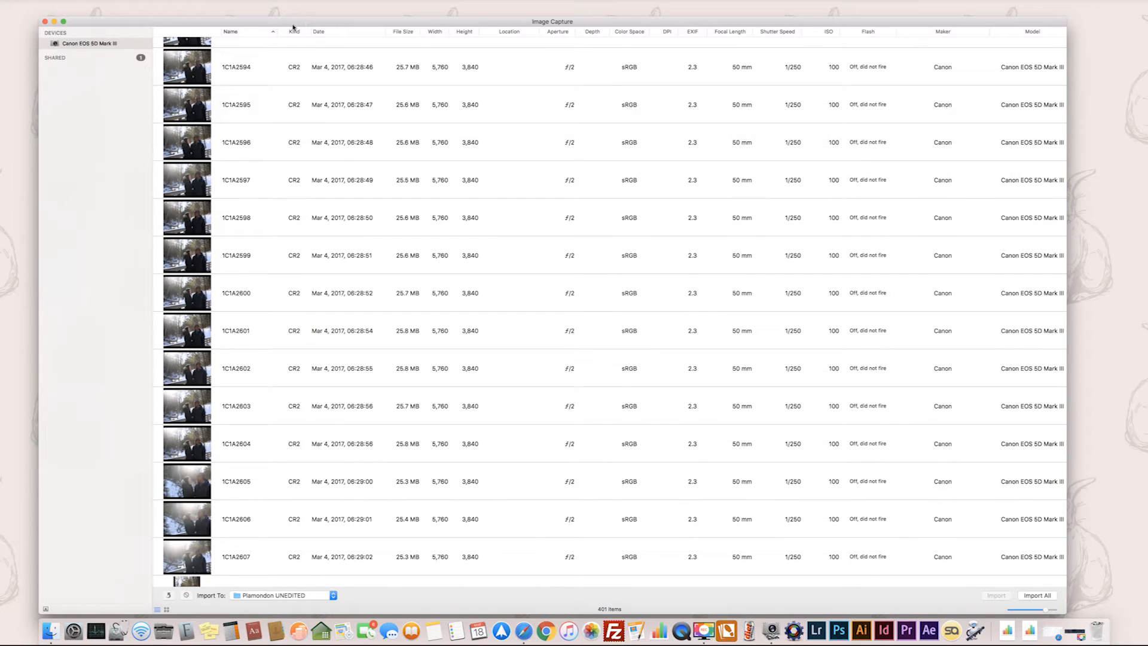
pyautogui.click(306, 596)
pyautogui.scroll(-3, 304, 596)
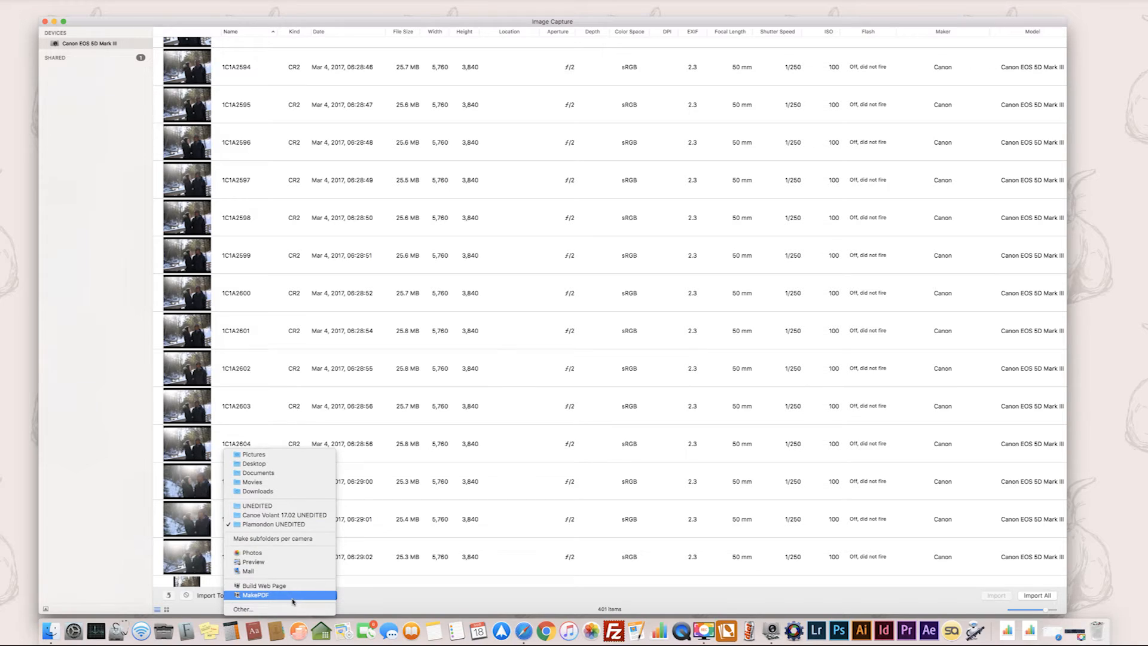
pyautogui.click(253, 610)
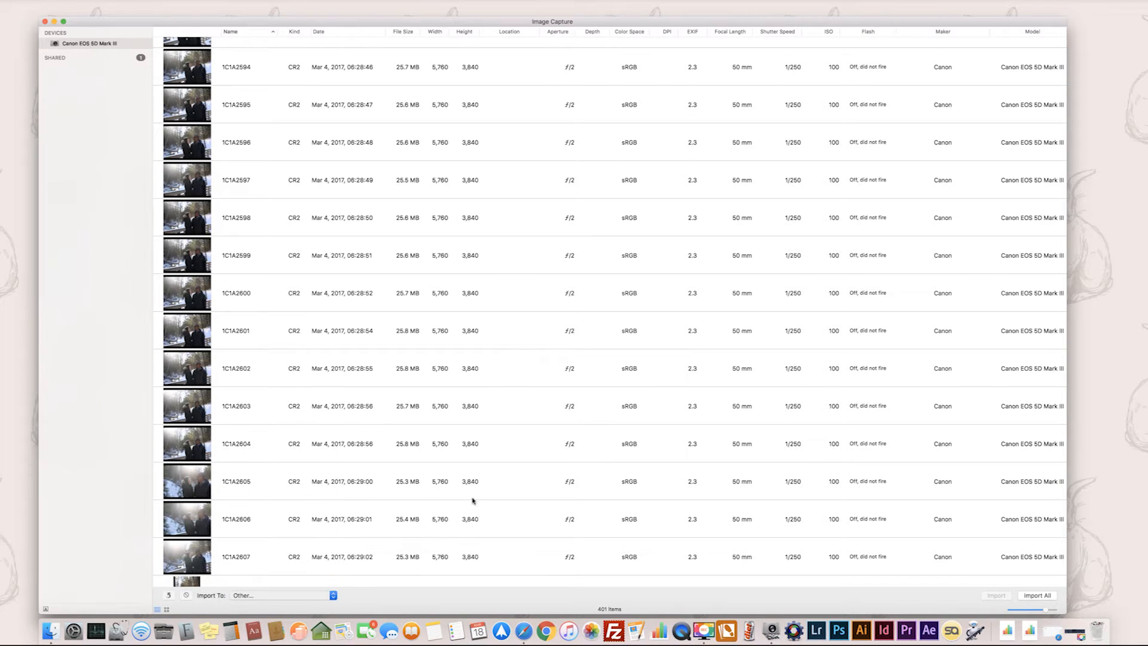
pyautogui.click(534, 35)
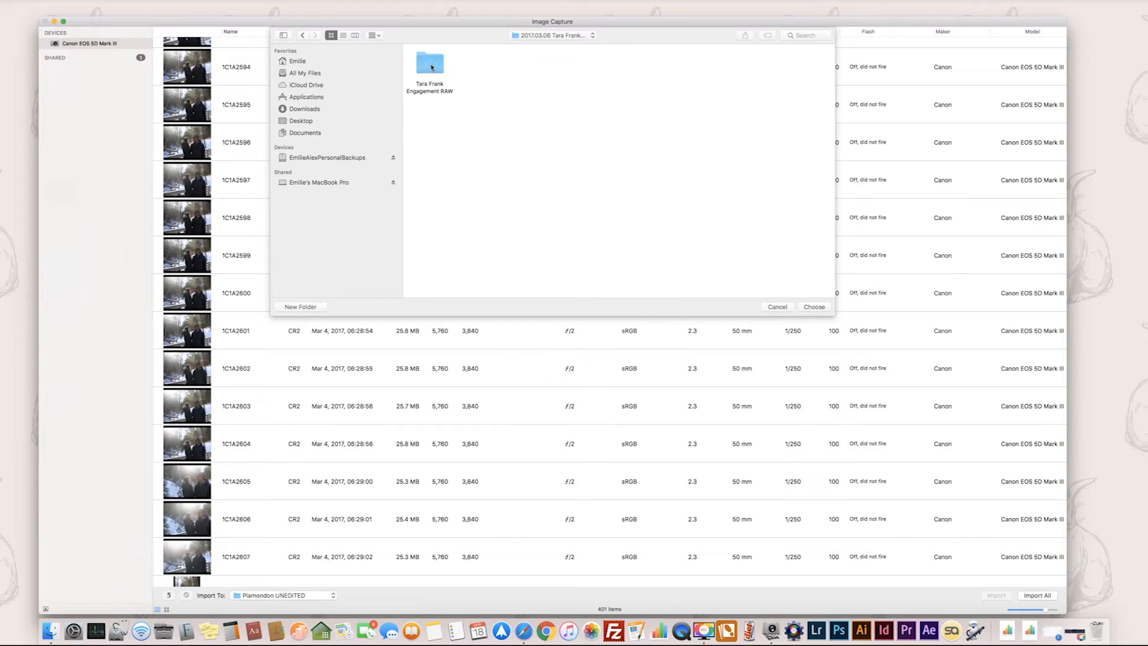
pyautogui.click(432, 67)
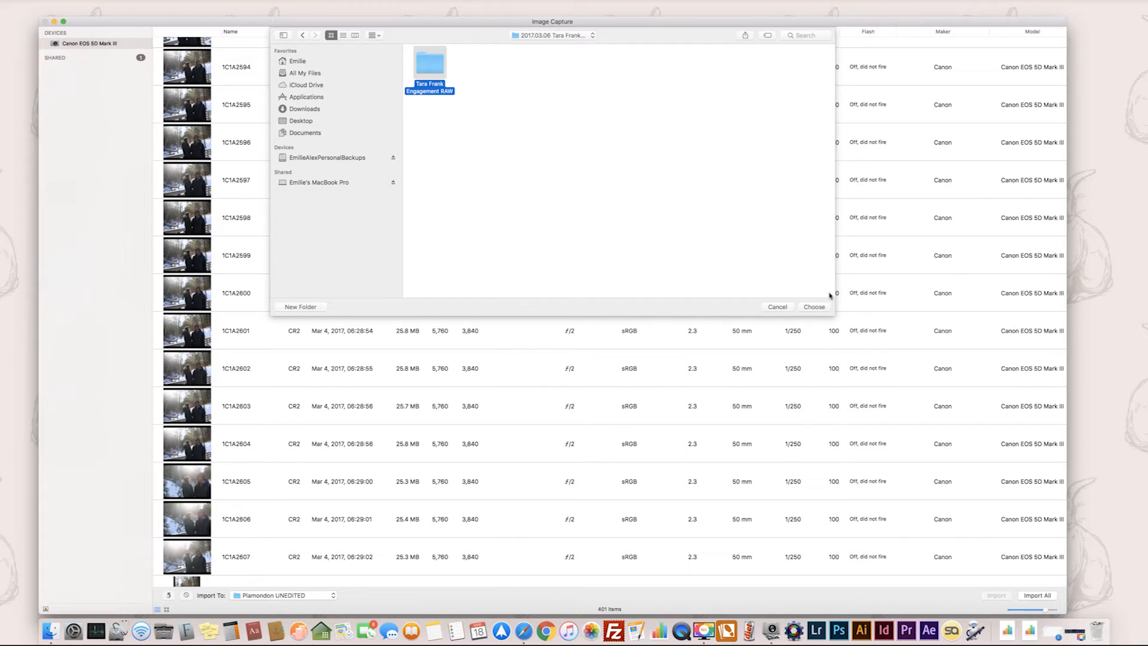
pyautogui.click(814, 307)
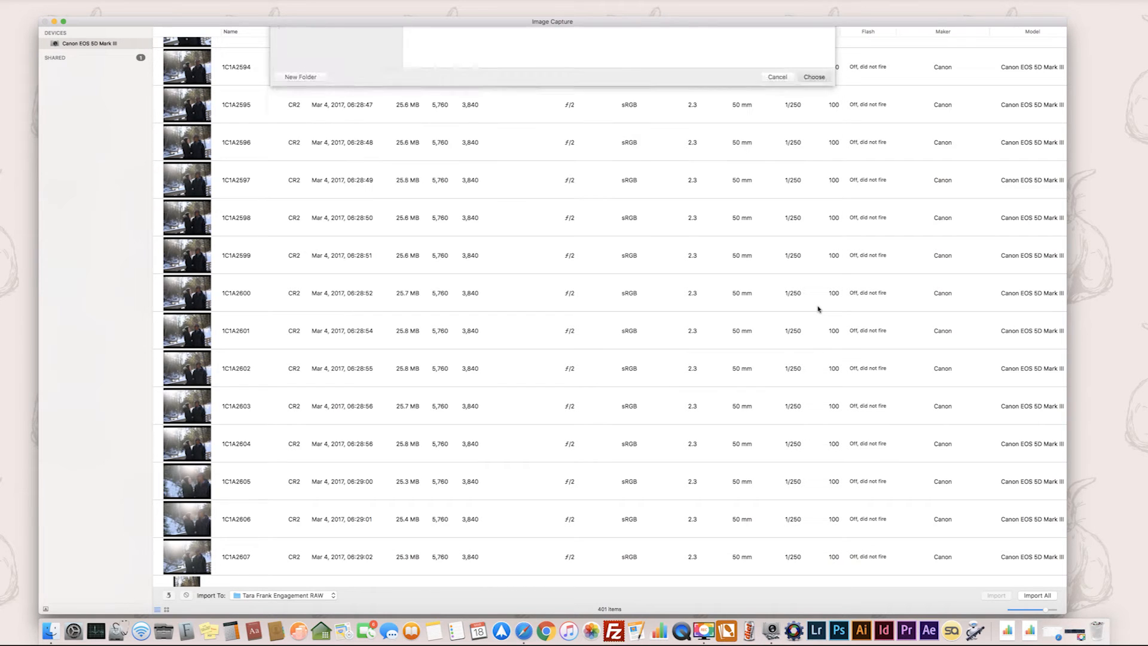
# Select photos 1C1A2571 through 1C1A2670 and import them from the camera into the Engagement RAW folder.
pyautogui.scroll(2, 258, 255)
pyautogui.scroll(15, 258, 255)
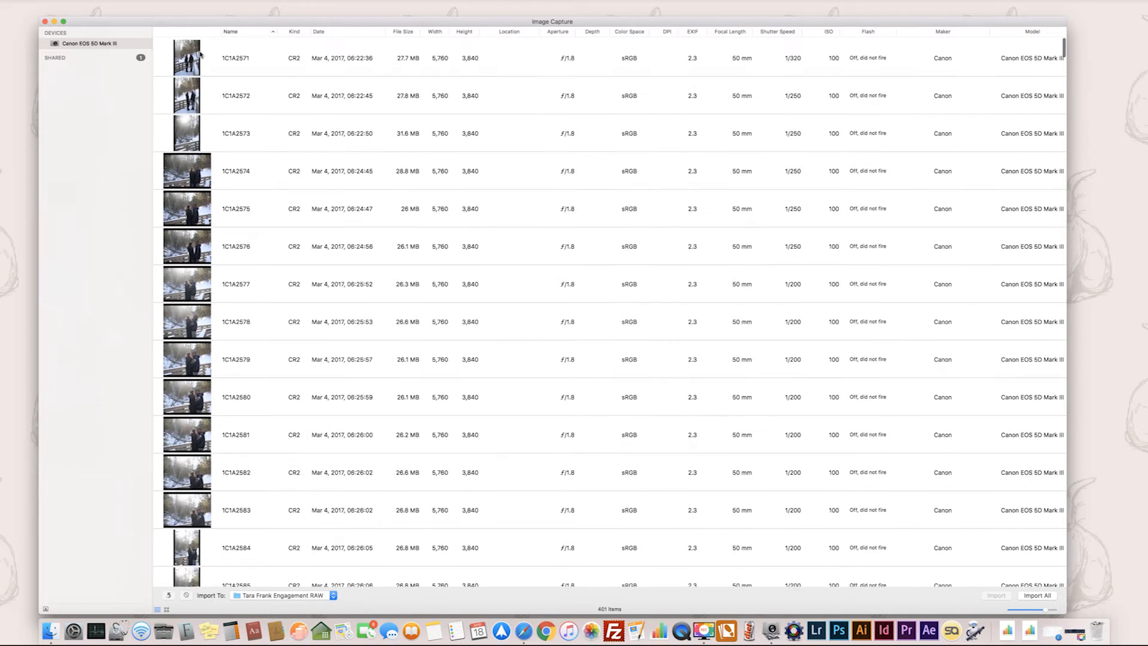
pyautogui.click(190, 53)
pyautogui.scroll(-20, 238, 160)
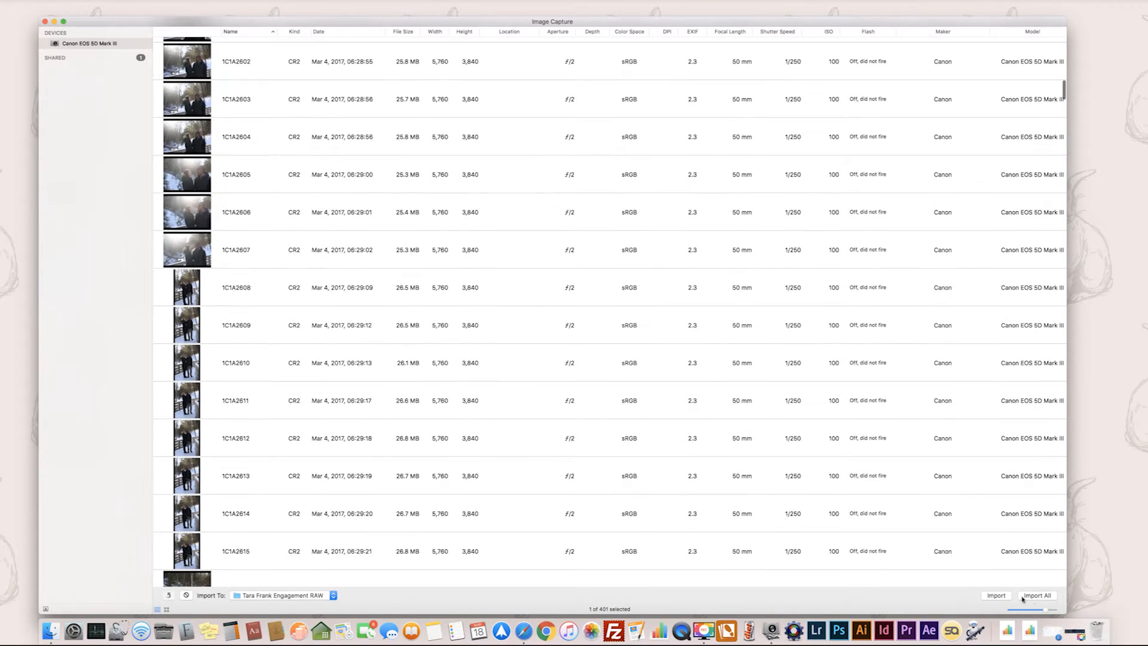
pyautogui.scroll(-20, 238, 293)
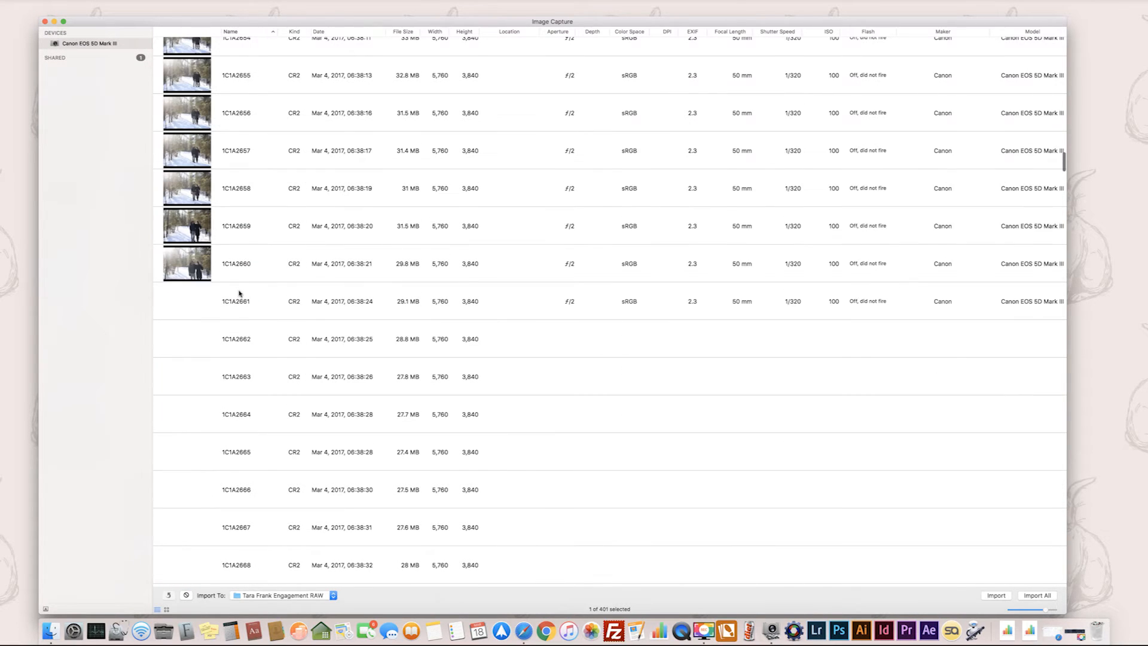
pyautogui.scroll(-10, 239, 293)
pyautogui.scroll(-5, 239, 293)
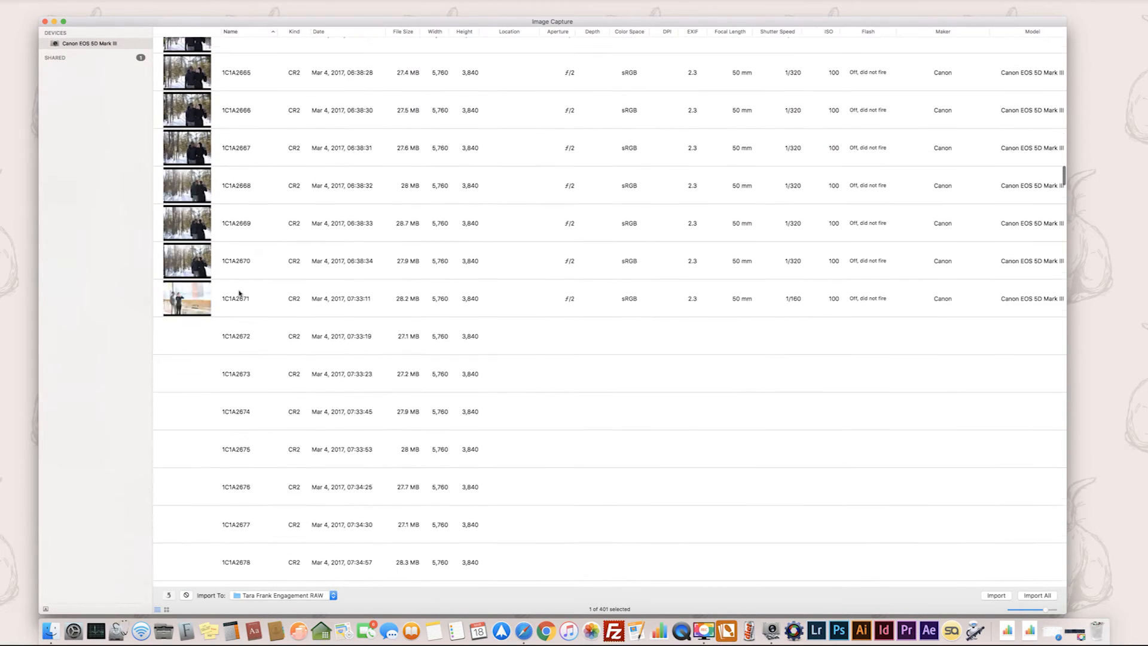
pyautogui.scroll(2, 239, 293)
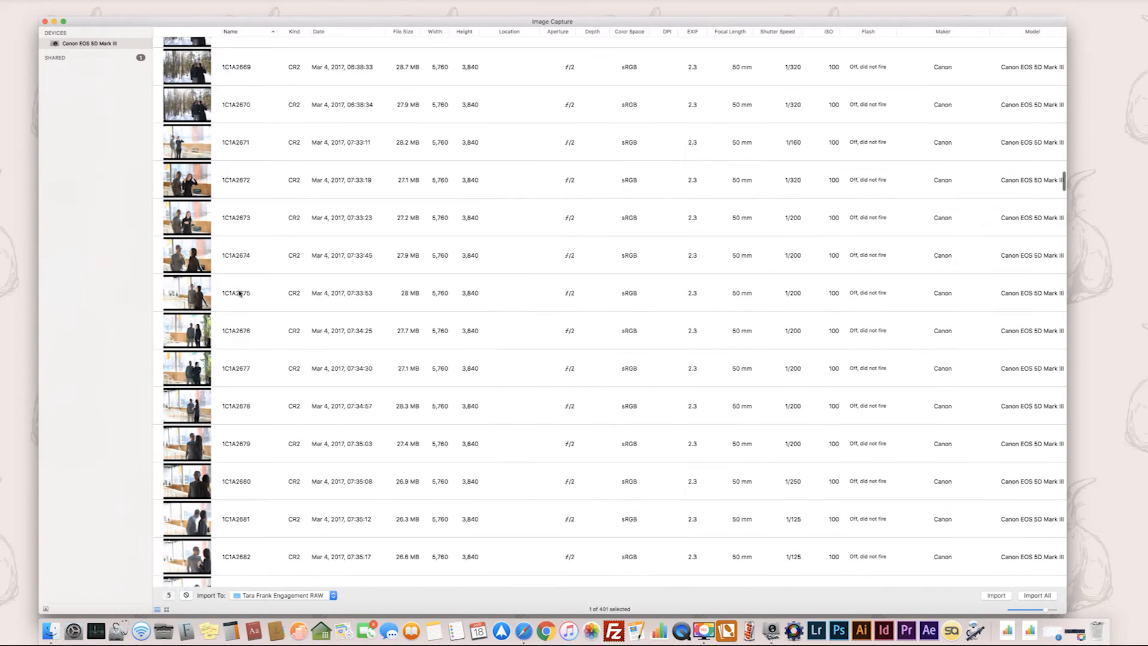
pyautogui.keyDown('shift'); pyautogui.click(198, 139); pyautogui.keyUp('shift')
pyautogui.scroll(6, 197, 139)
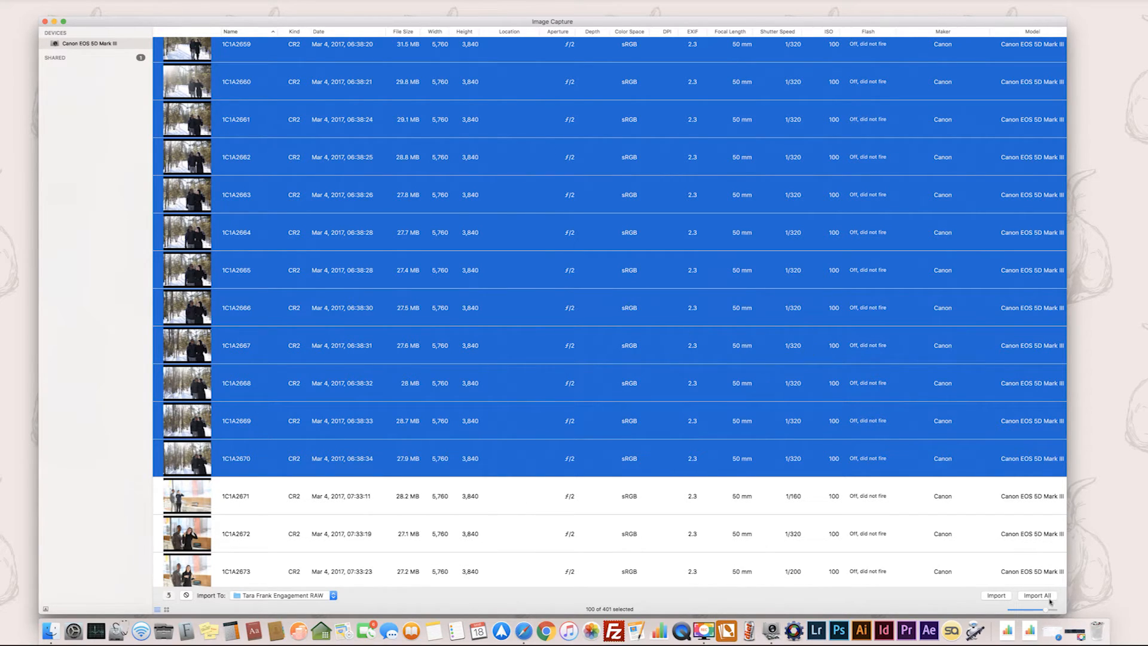
pyautogui.click(996, 596)
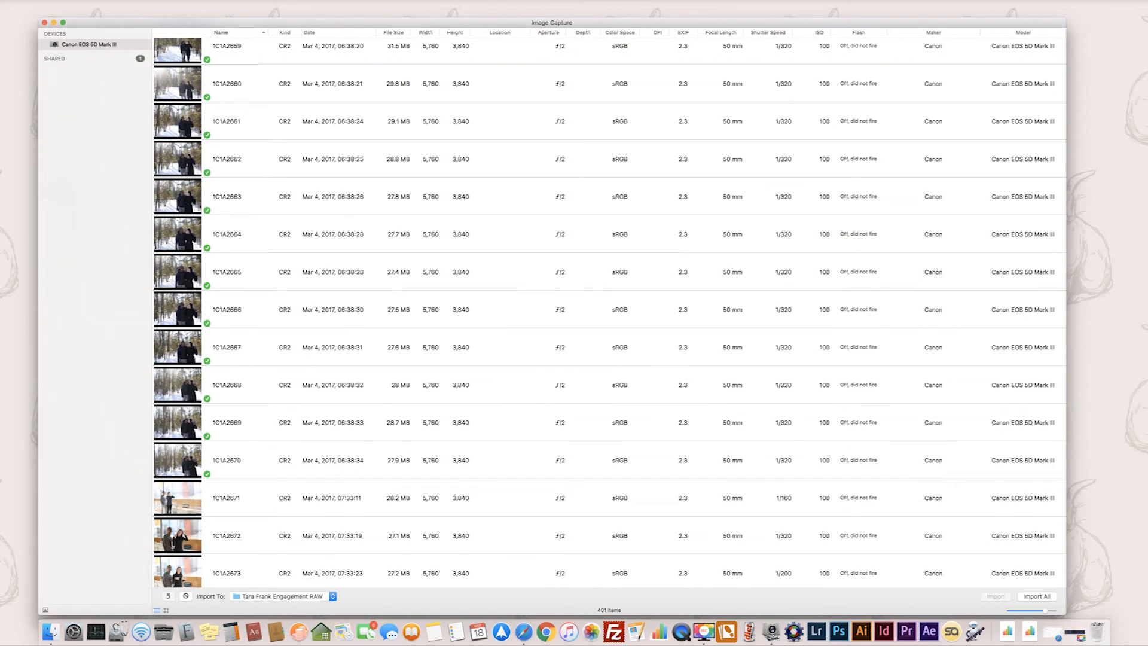
# Check the imported photos in Image Capture and the CR2 files in the Engagement RAW folder in Finder.
pyautogui.scroll(3, 382, 338)
pyautogui.scroll(8, 383, 338)
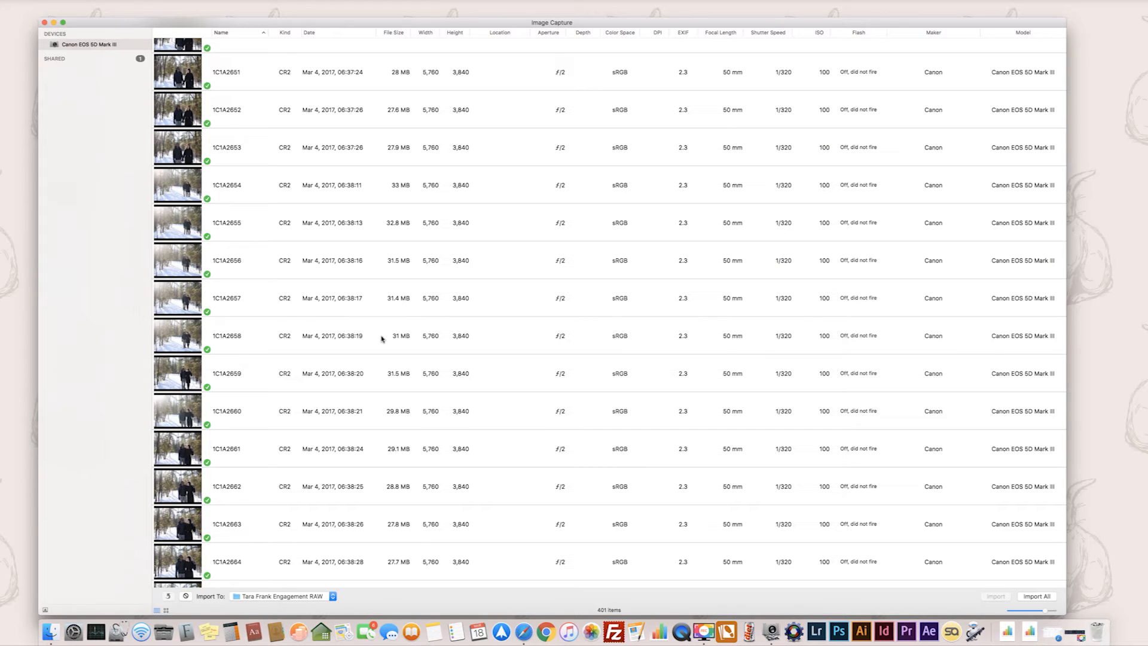
pyautogui.click(50, 636)
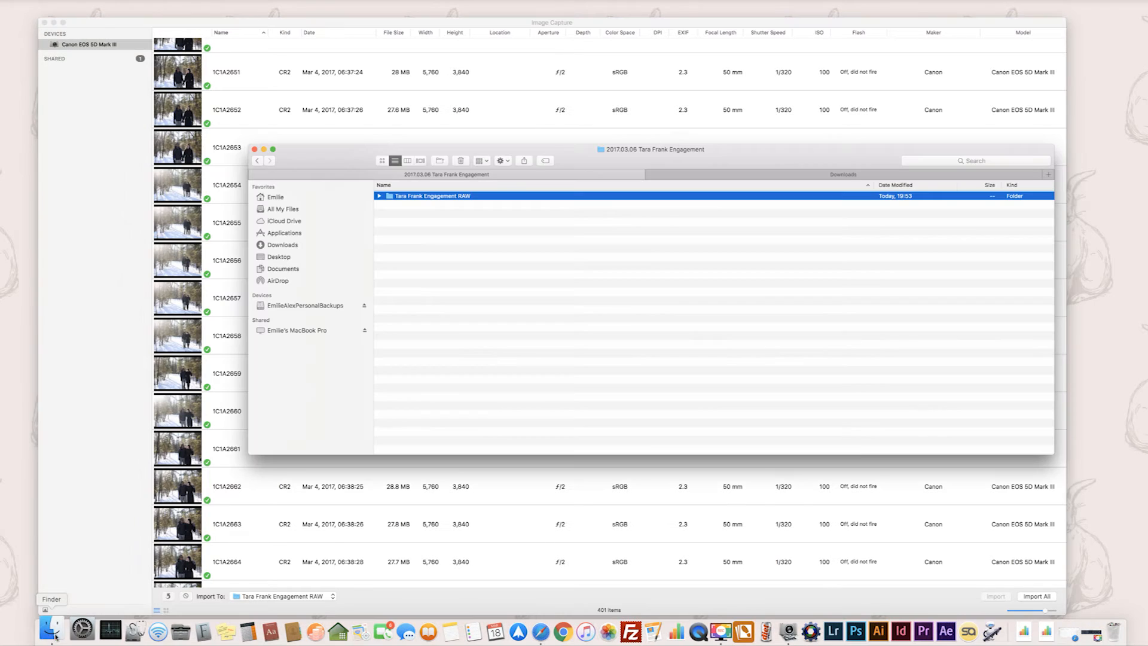
pyautogui.click(379, 196)
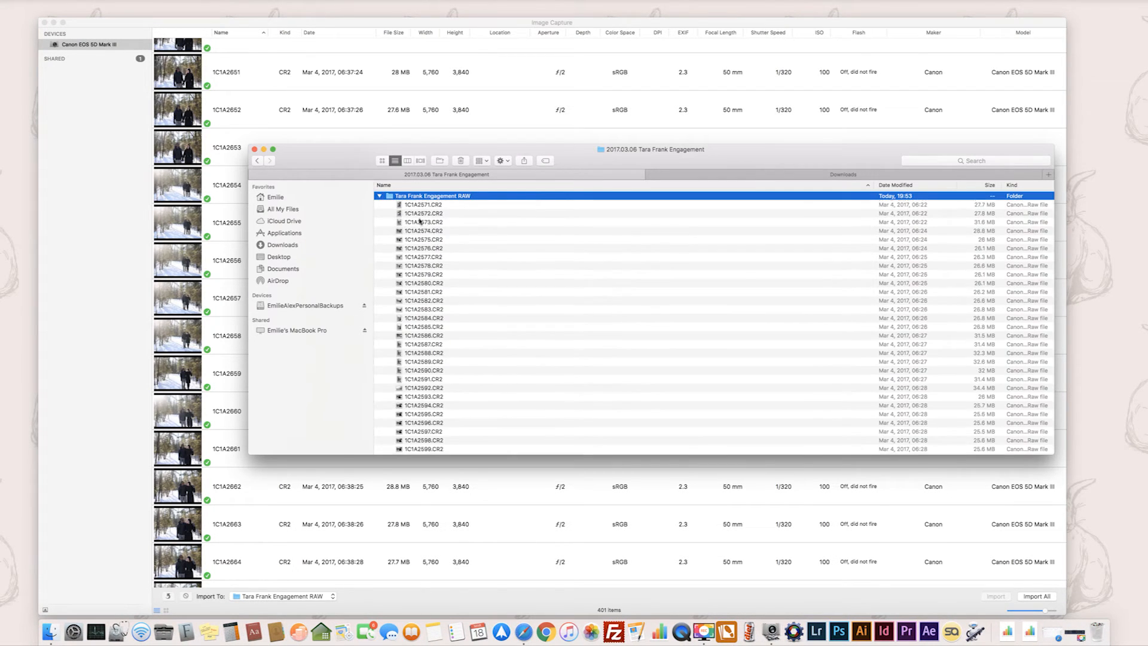
pyautogui.scroll(-20, 421, 221)
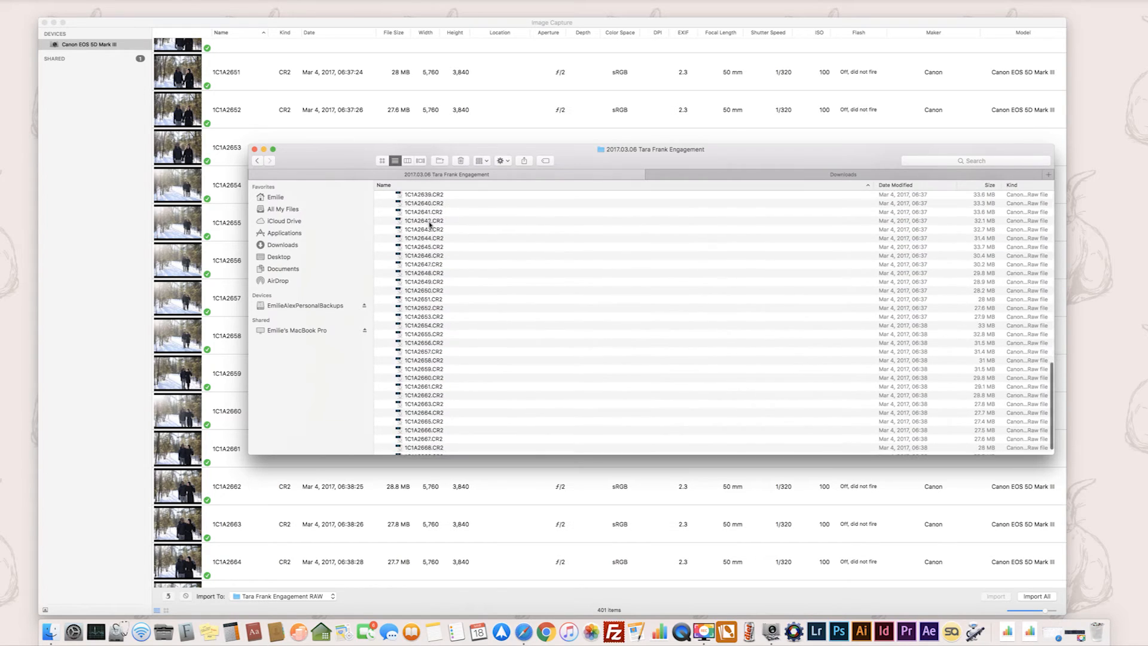
pyautogui.scroll(15, 418, 219)
pyautogui.click(379, 196)
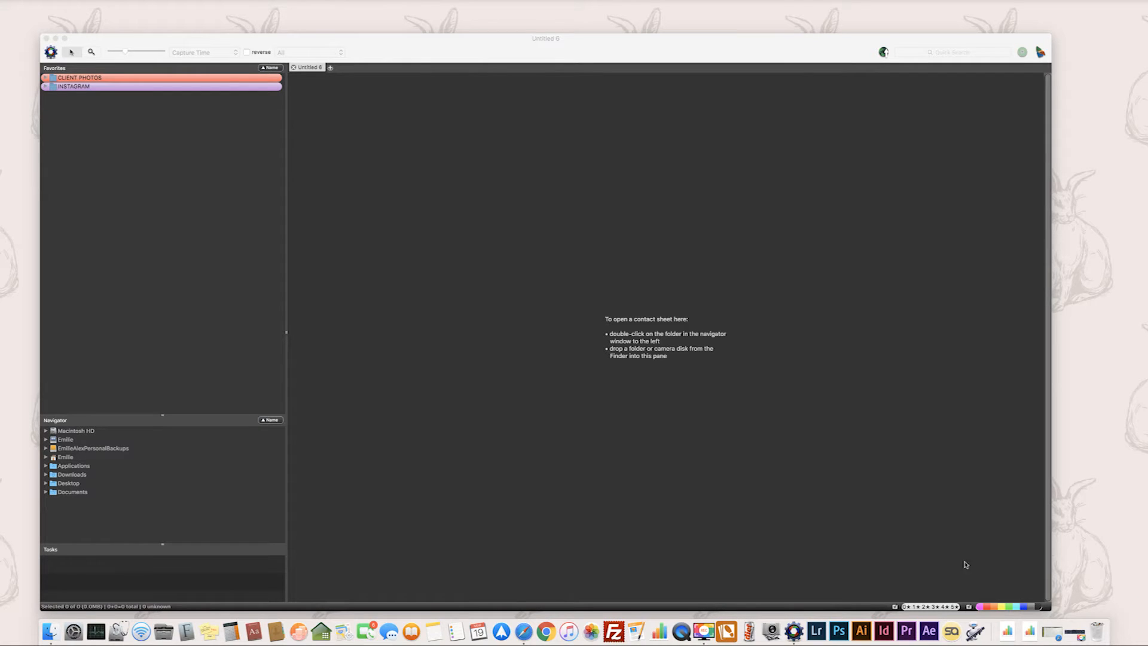
# In Photo Mechanic, open the Engagement RAW folder from the 2017.03.06 client folder and preview photo 1C1A2571.
pyautogui.click(466, 59)
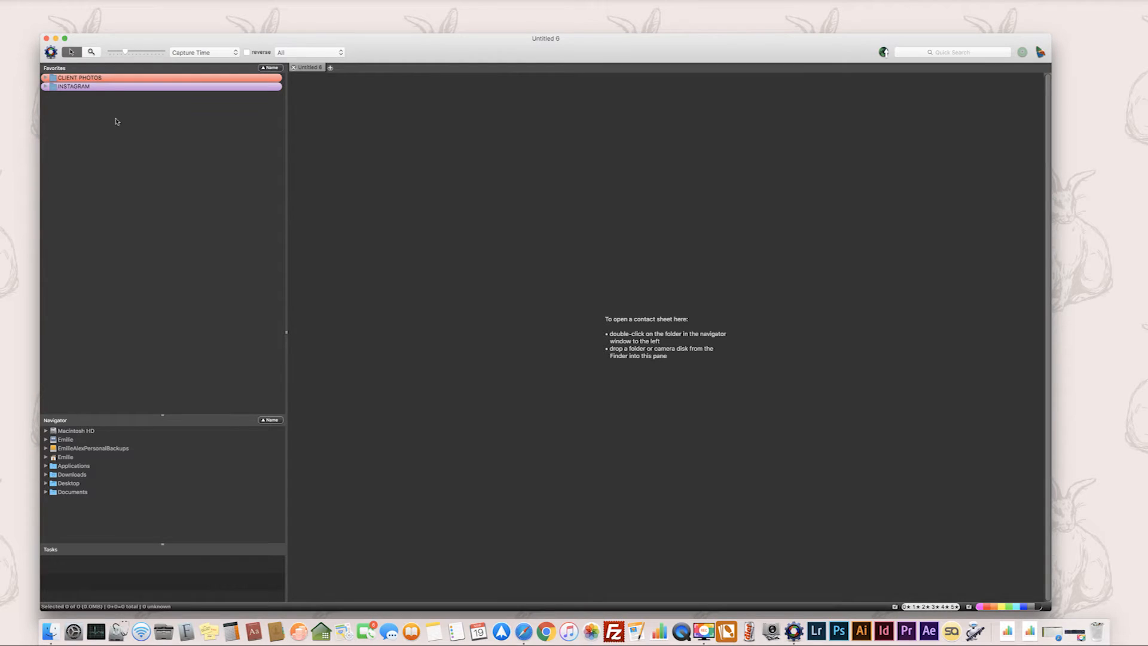
pyautogui.click(46, 78)
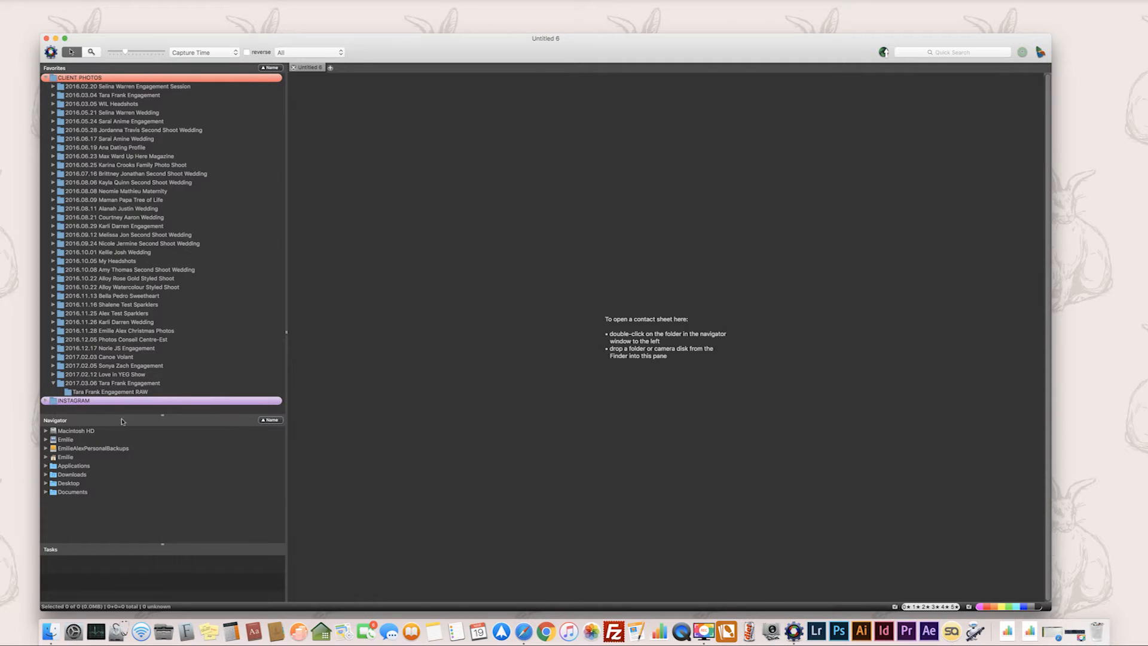
pyautogui.doubleClick(68, 393)
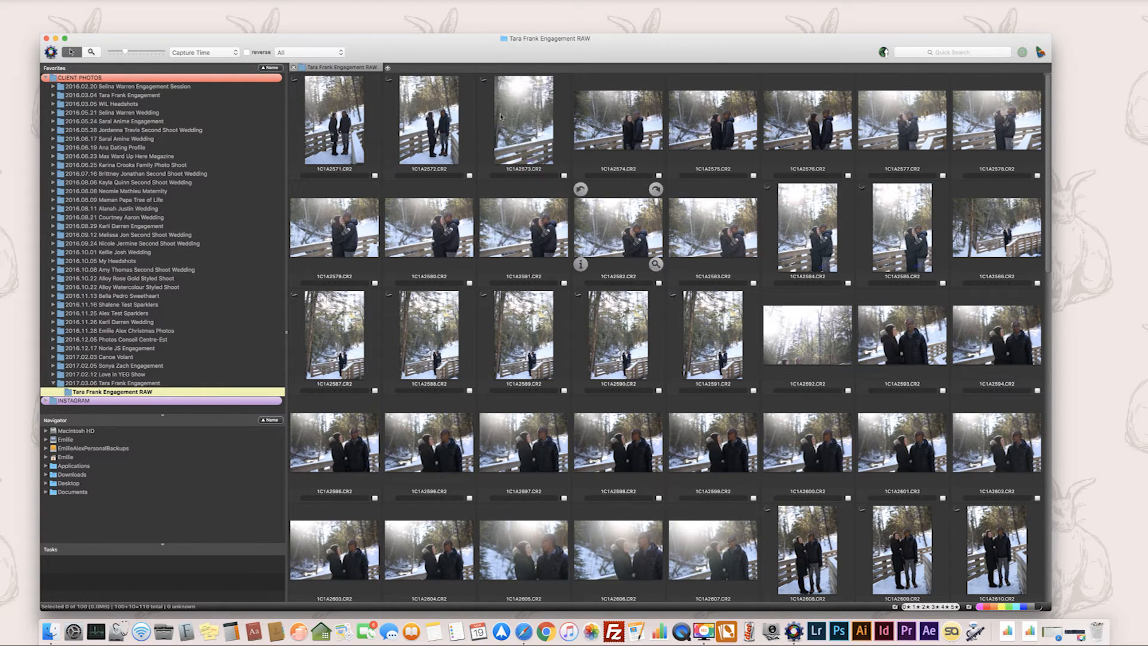
pyautogui.doubleClick(350, 118)
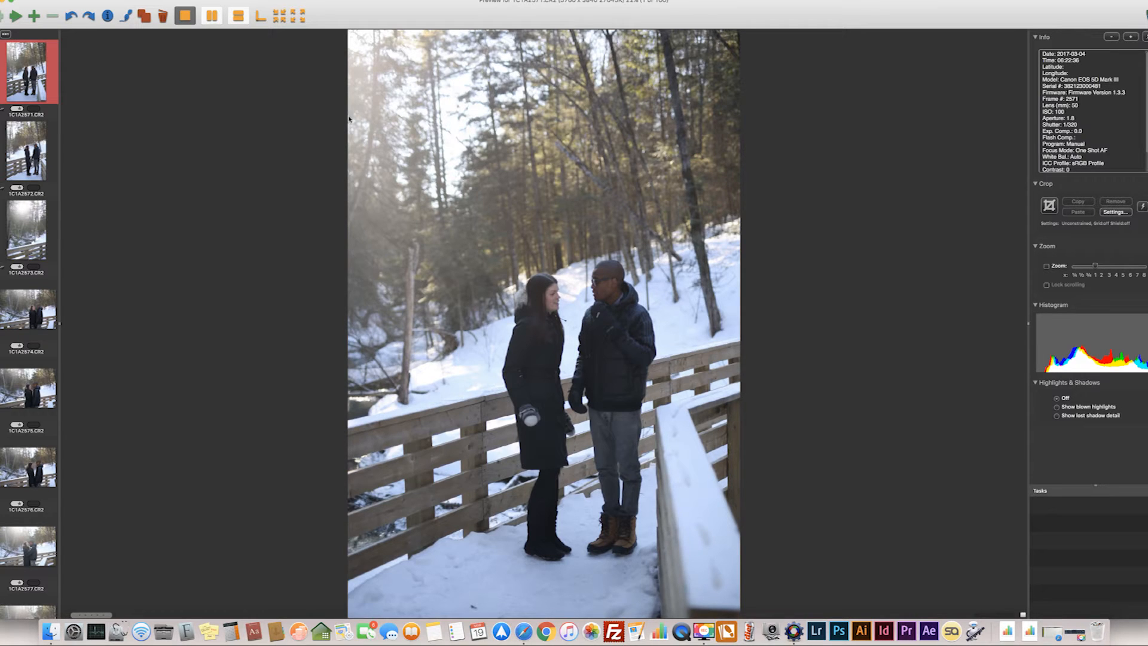
# Page through the previews, compare 1C1A2577 with 1C1A2578, and mark 1C1A2578 with the magenta color class.
pyautogui.press('Right')
pyautogui.press('Right')
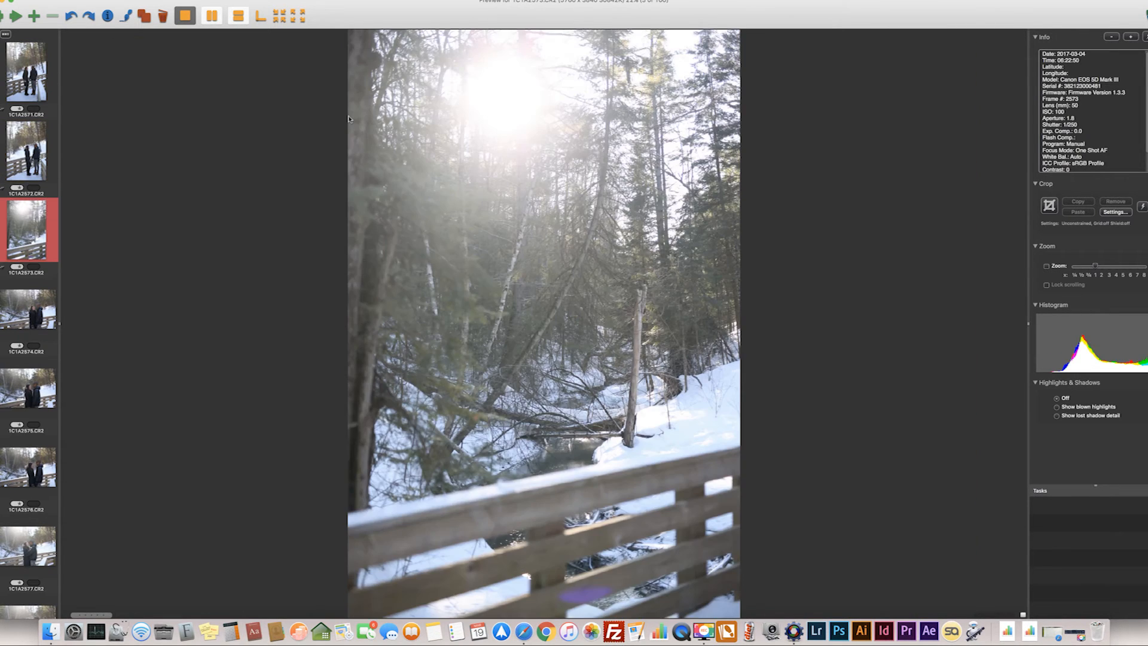
pyautogui.press('Right')
pyautogui.press('Right')
pyautogui.press('Right')
pyautogui.press('Right')
pyautogui.press('Right')
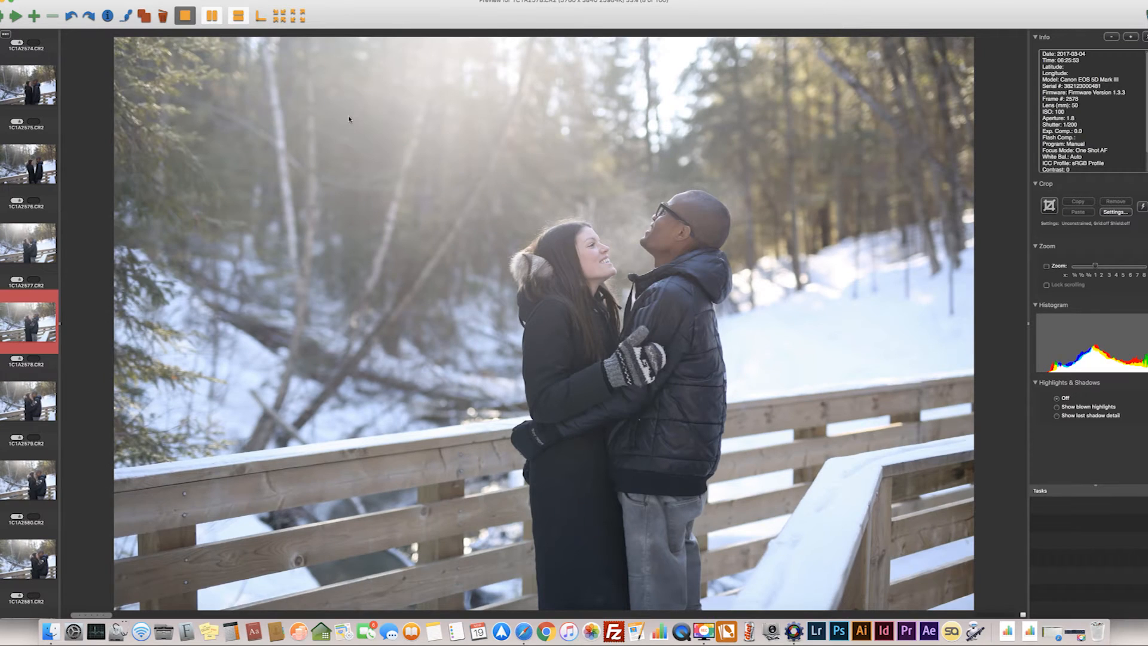
pyautogui.press('Right')
pyautogui.press('Right')
pyautogui.press('Left')
pyautogui.press('Left')
pyautogui.press('Right')
pyautogui.press('Right')
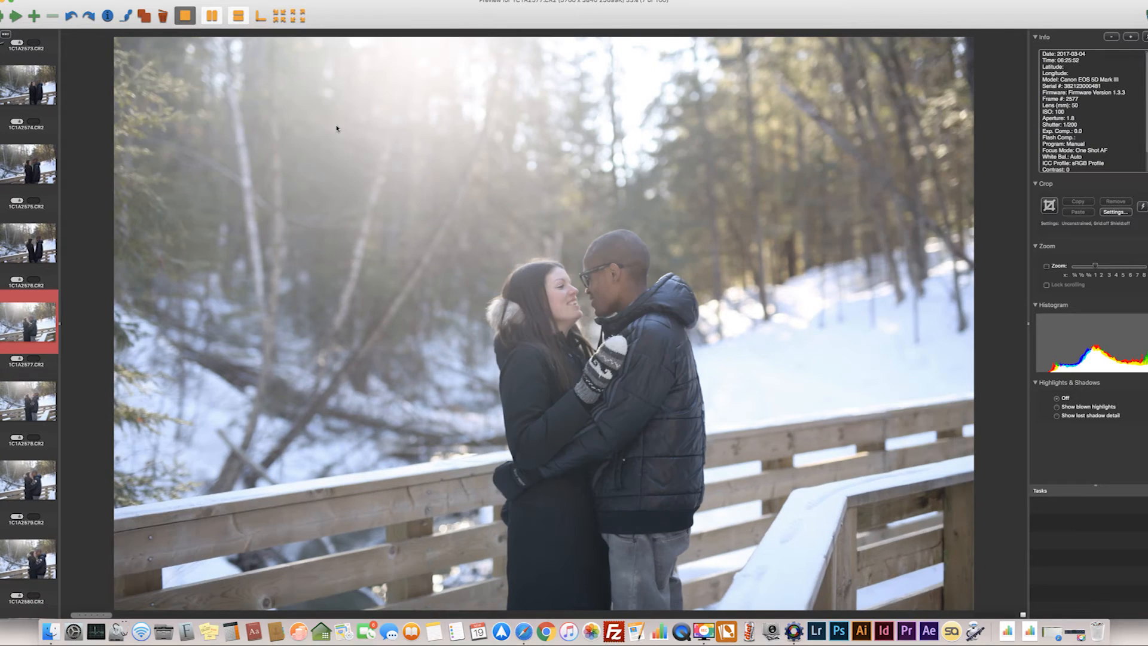
pyautogui.press('Left')
pyautogui.press('Left')
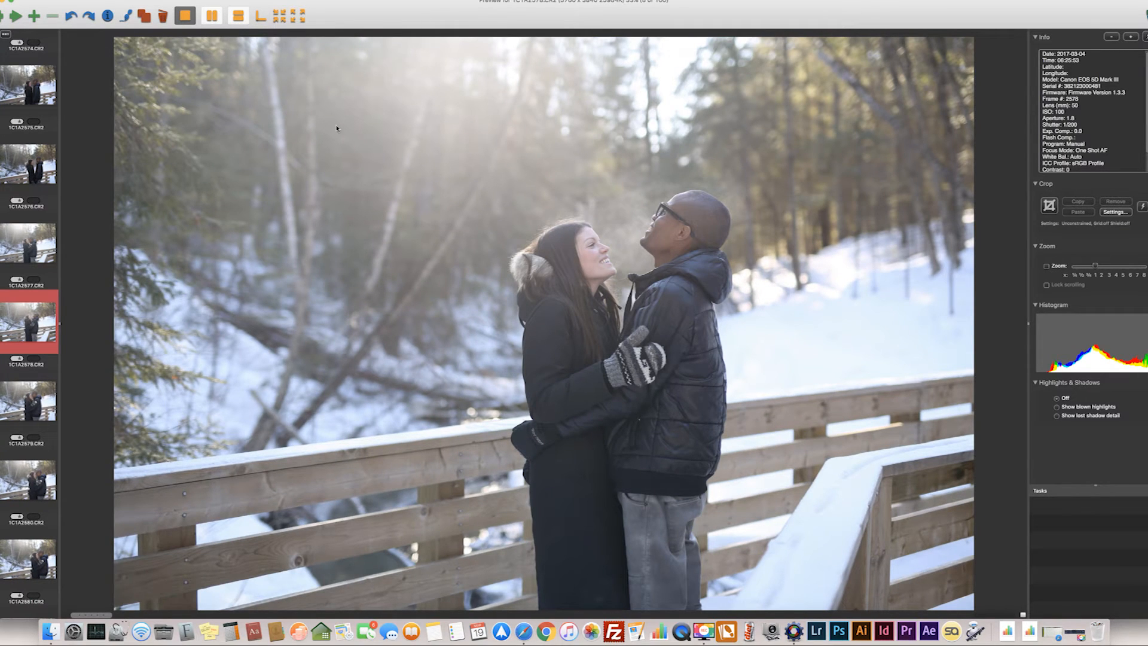
pyautogui.press('1')
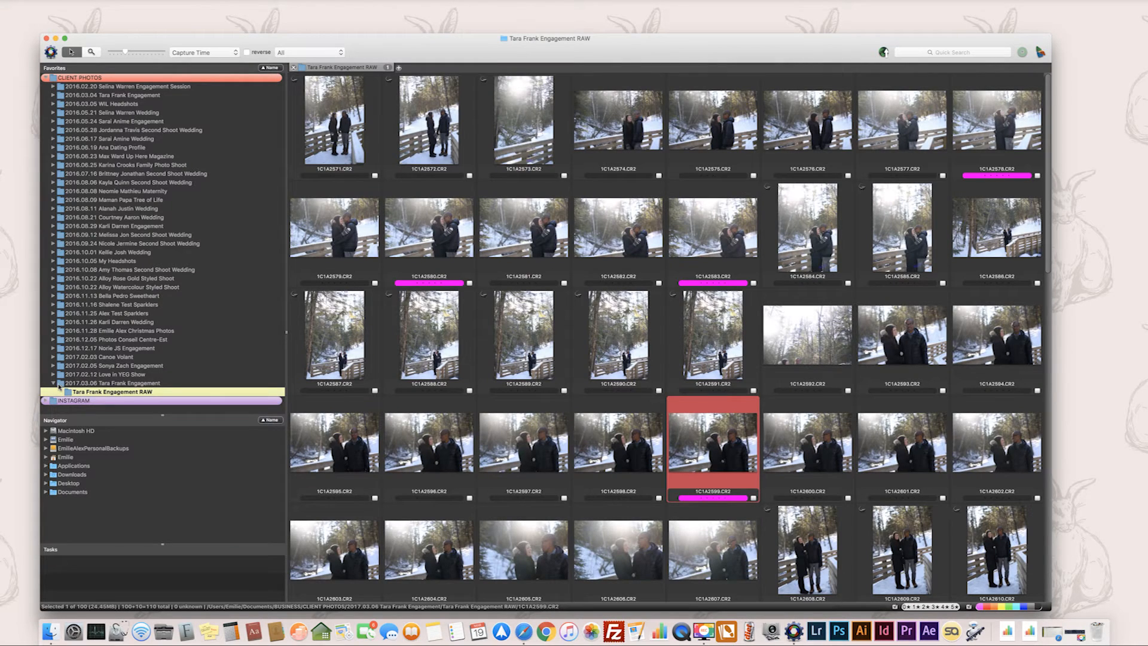
# Inside the 2017.03.06 engagement folder, create a subfolder named with the couple's first names followed by "Engagement CULLED".
pyautogui.click(59, 384)
pyautogui.rightClick(61, 384)
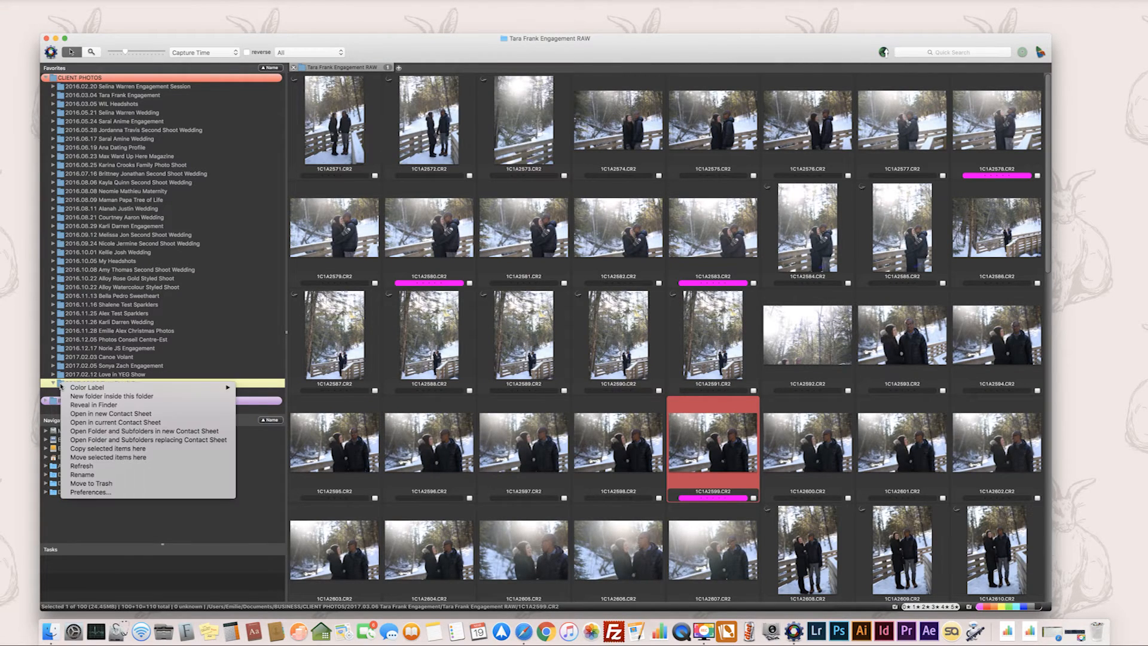
pyautogui.click(123, 396)
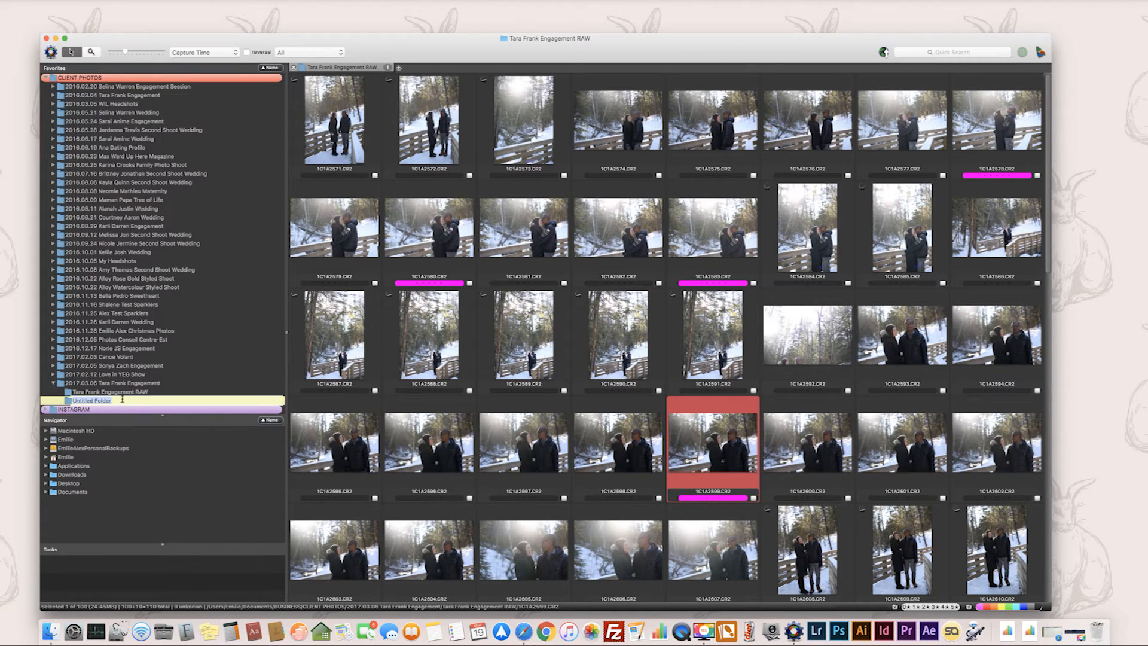
pyautogui.write('Tara Frank Engagement CULLED')
pyautogui.press('Return')
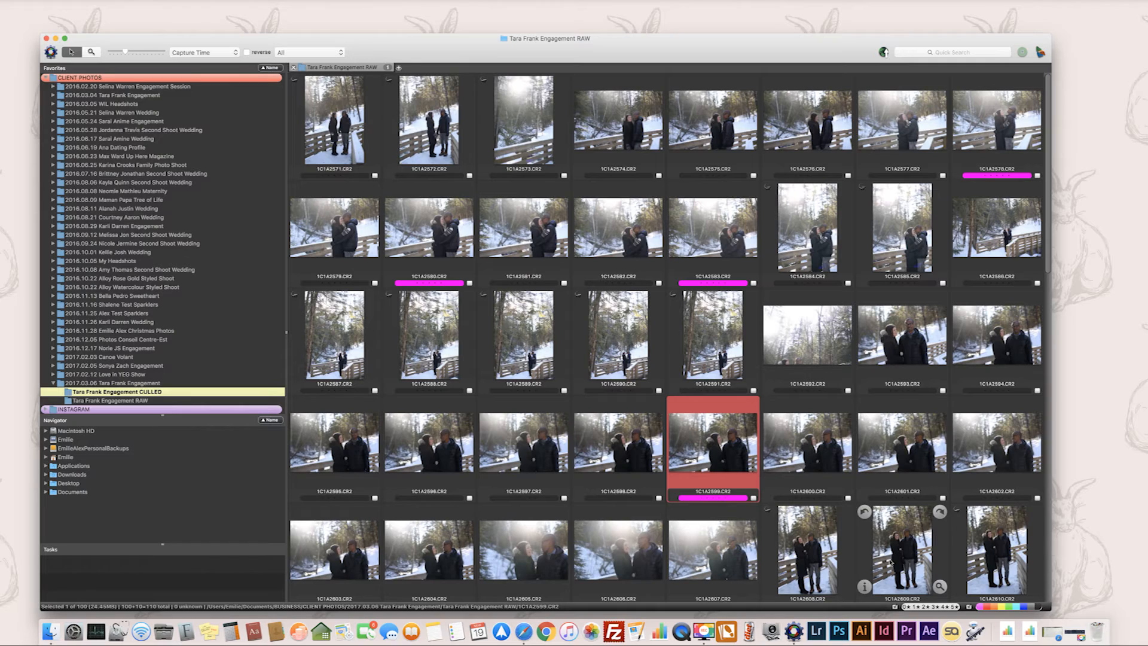
# Filter the RAW contact sheet to the magenta-marked photos and move all of them into the Engagement CULLED folder.
pyautogui.click(1040, 608)
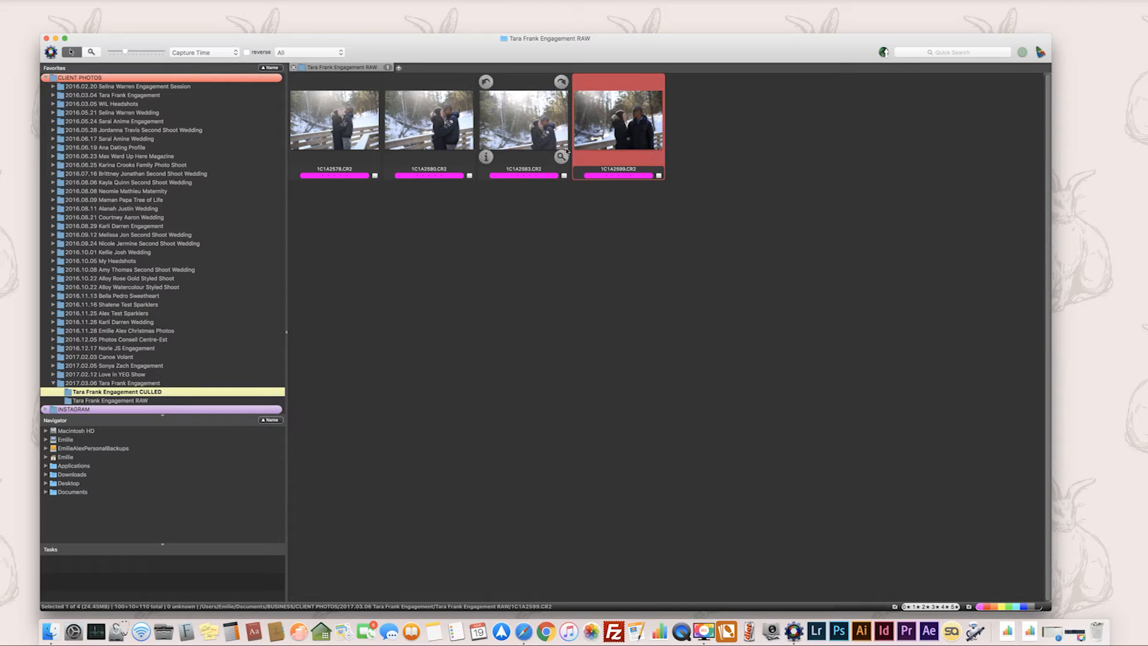
pyautogui.click(738, 133)
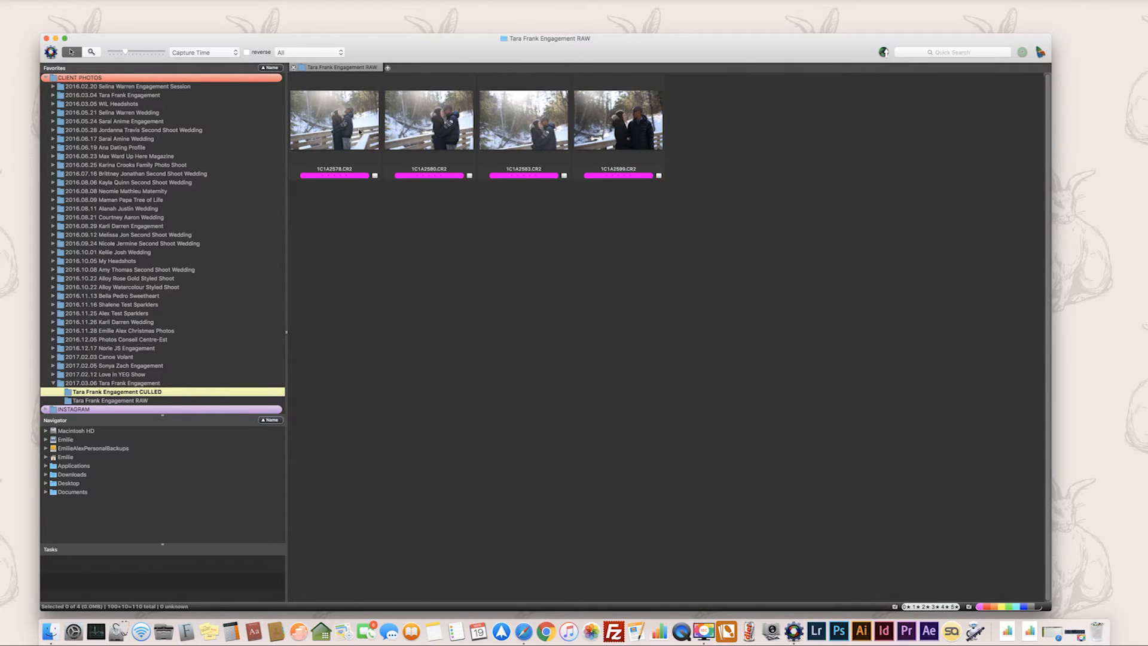
pyautogui.press('super+a')
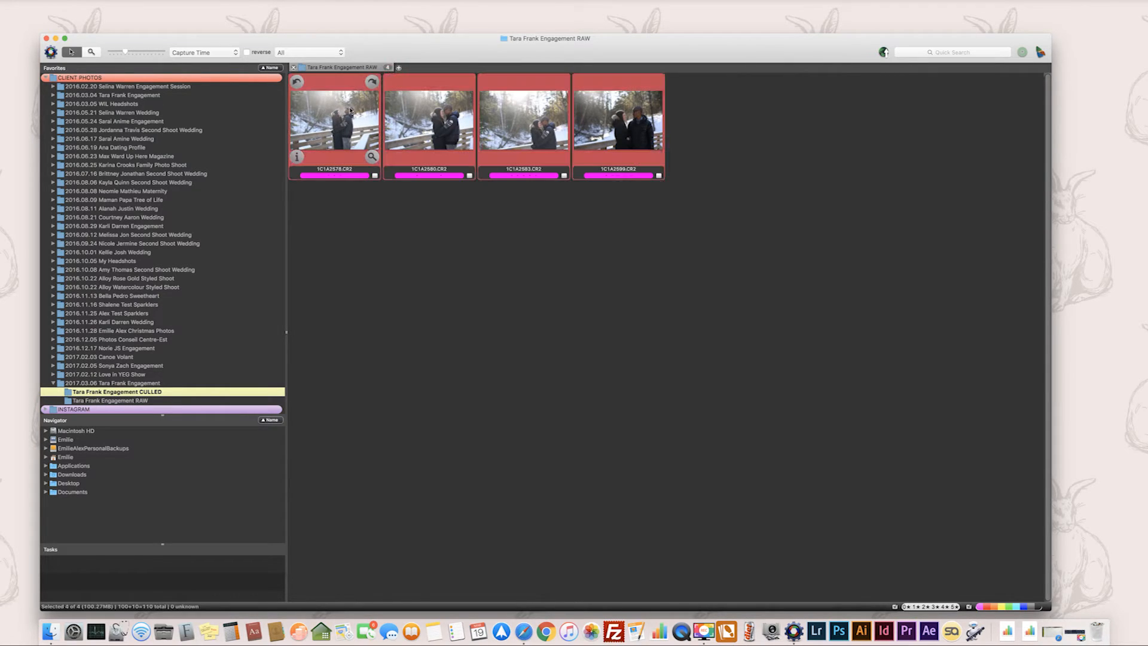
pyautogui.moveTo(350, 110); pyautogui.dragTo(143, 392)
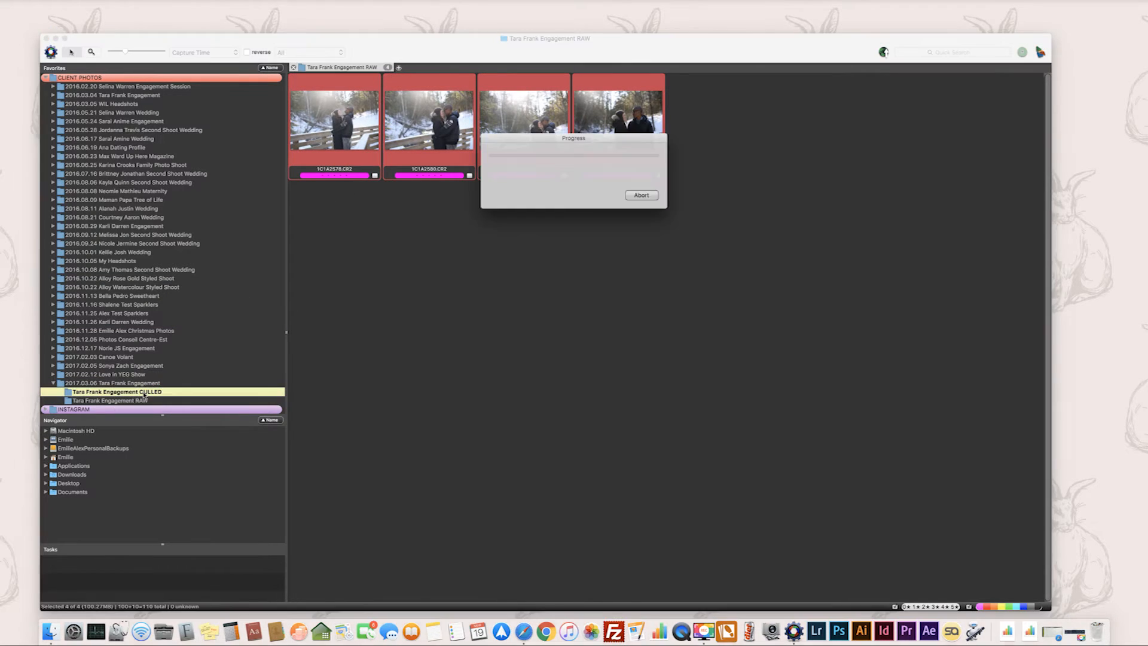
# Check the photos in the Engagement CULLED folder and those remaining in the Engagement RAW contact sheet.
pyautogui.doubleClick(68, 394)
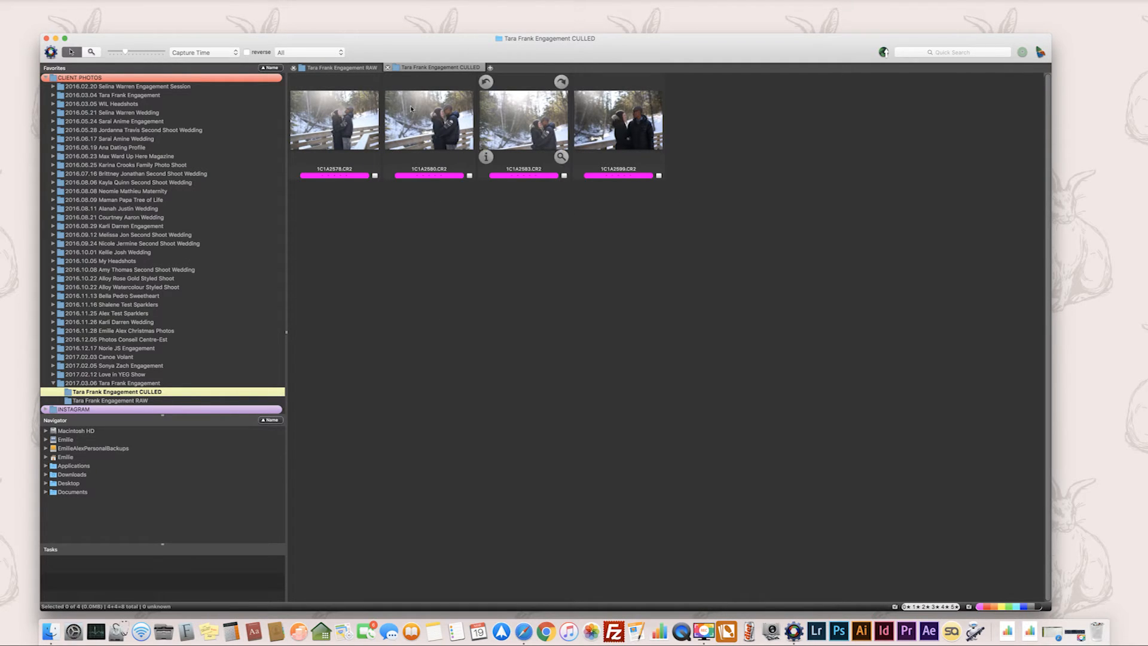
pyautogui.click(338, 69)
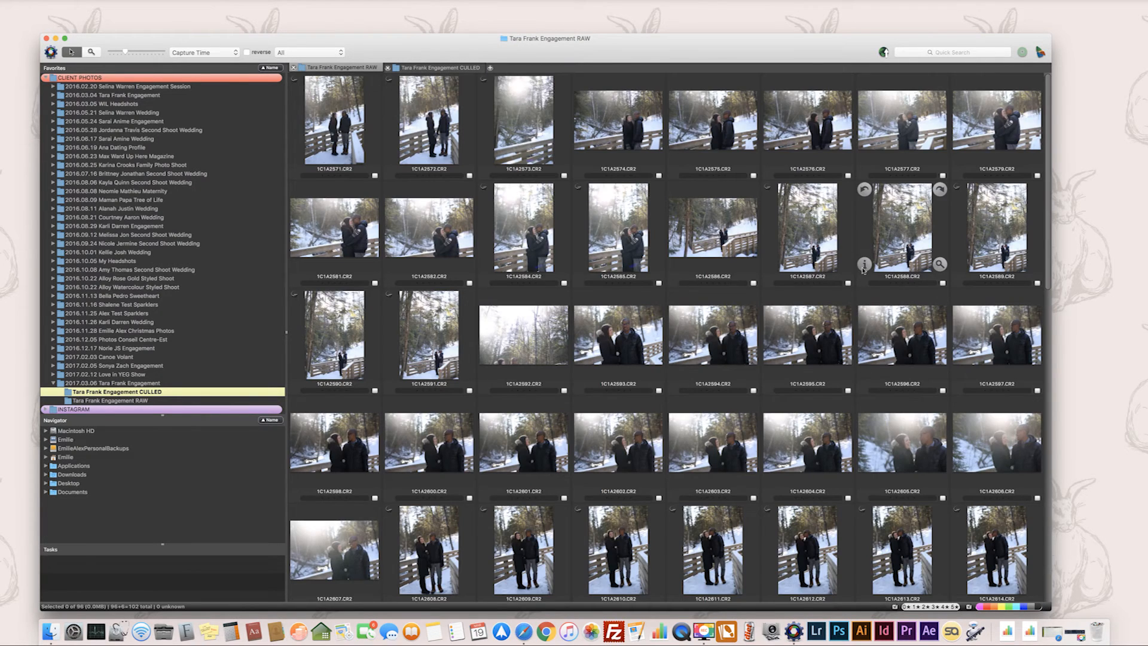
pyautogui.scroll(-10, 863, 271)
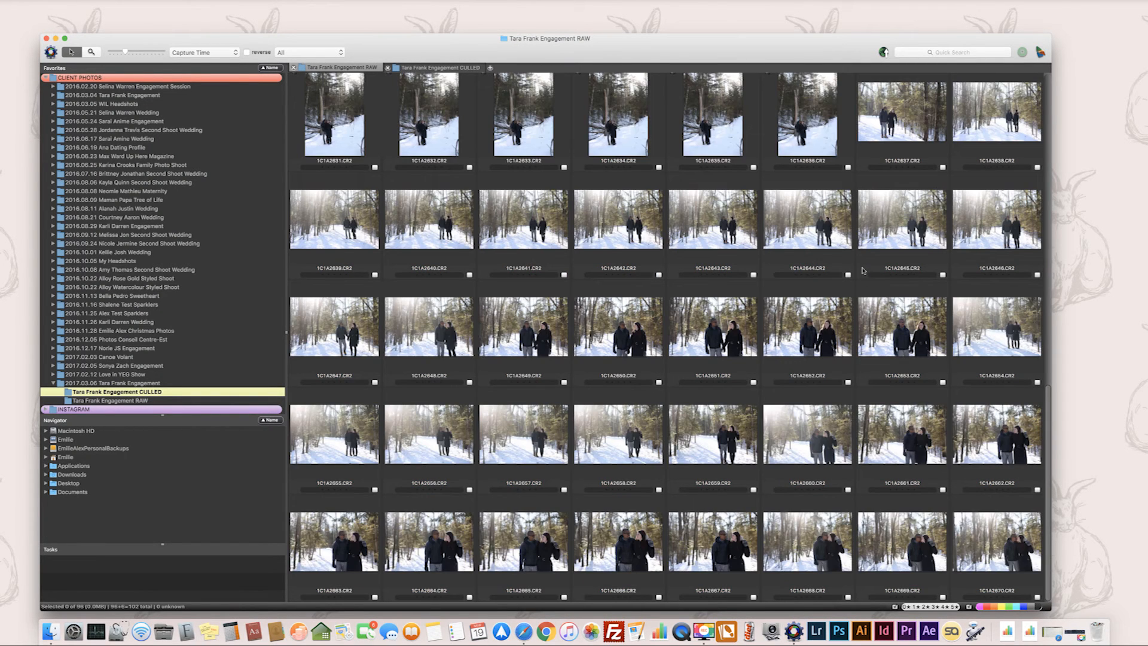
pyautogui.scroll(10, 863, 270)
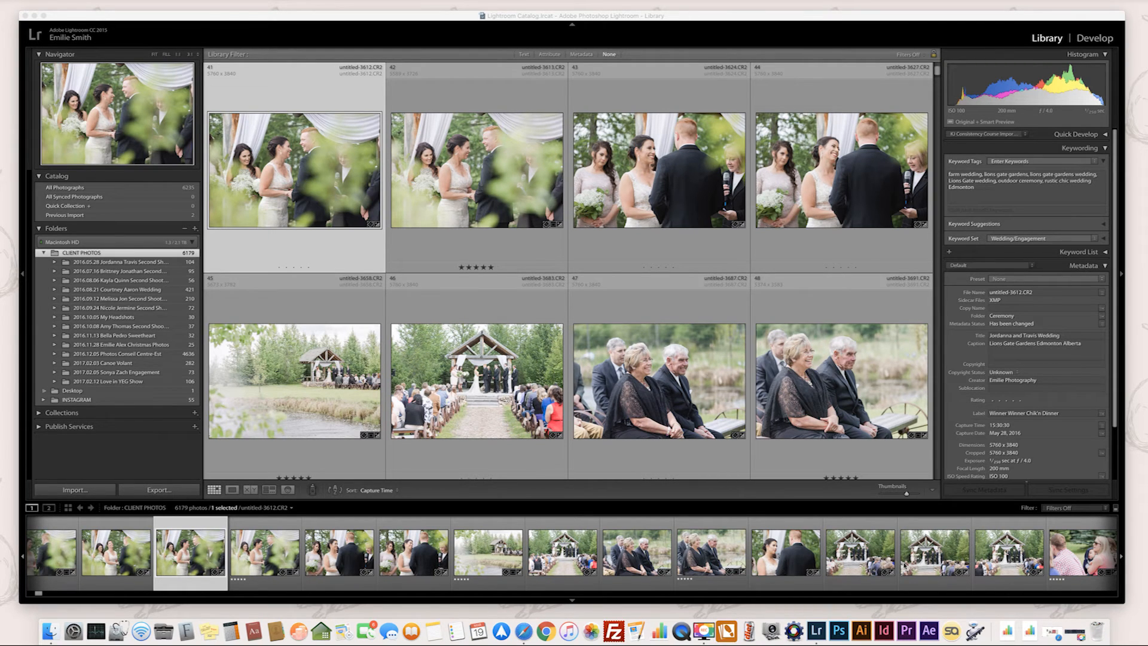
# Import the Engagement CULLED photos into the Lightroom catalog and select all four imported photos.
pyautogui.click(94, 494)
pyautogui.click(95, 494)
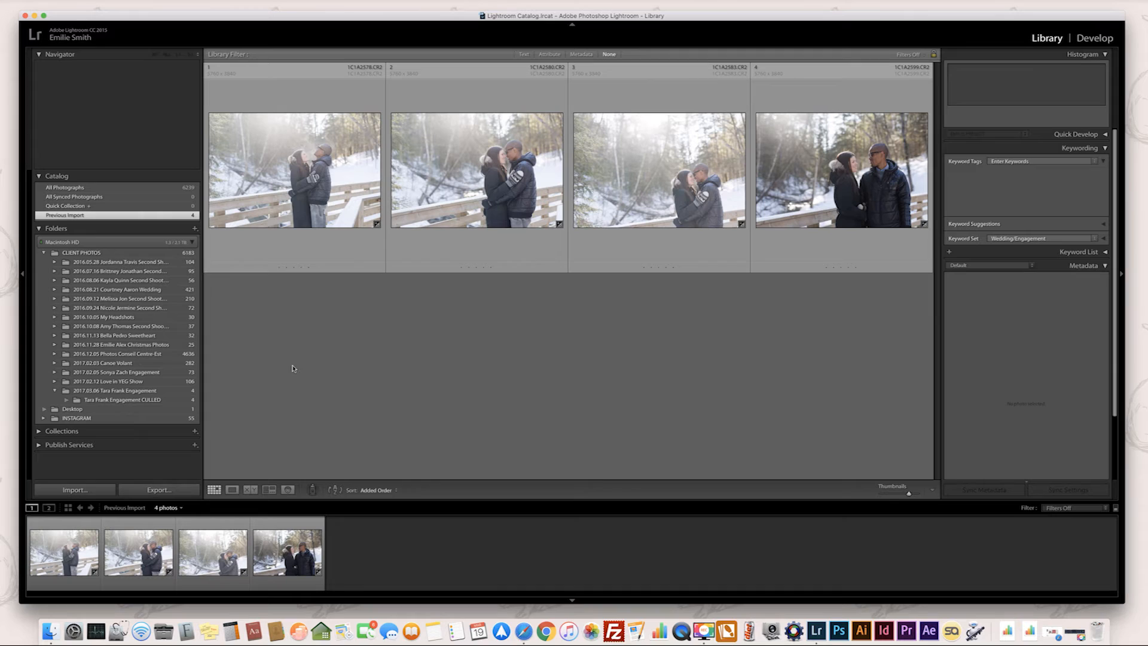
pyautogui.click(69, 559)
pyautogui.keyDown('shift'); pyautogui.click(297, 561); pyautogui.keyUp('shift')
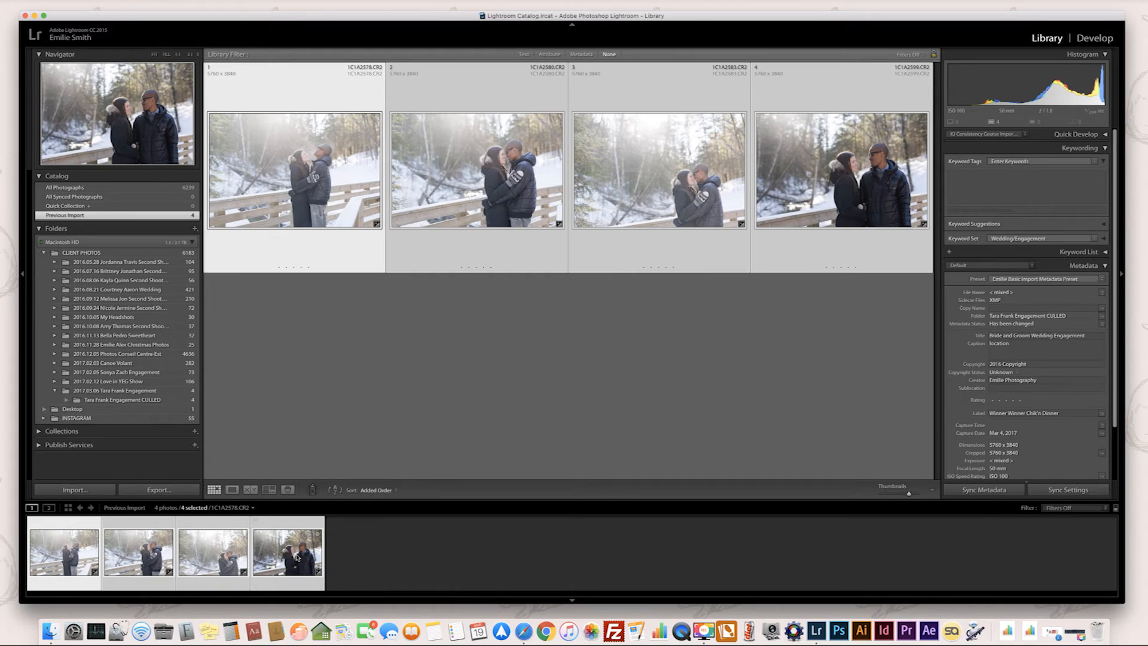
# Set up the export with Emi Export Preset into a subfolder named with the couple's first names followed by "Engagement EDITED".
pyautogui.click(159, 489)
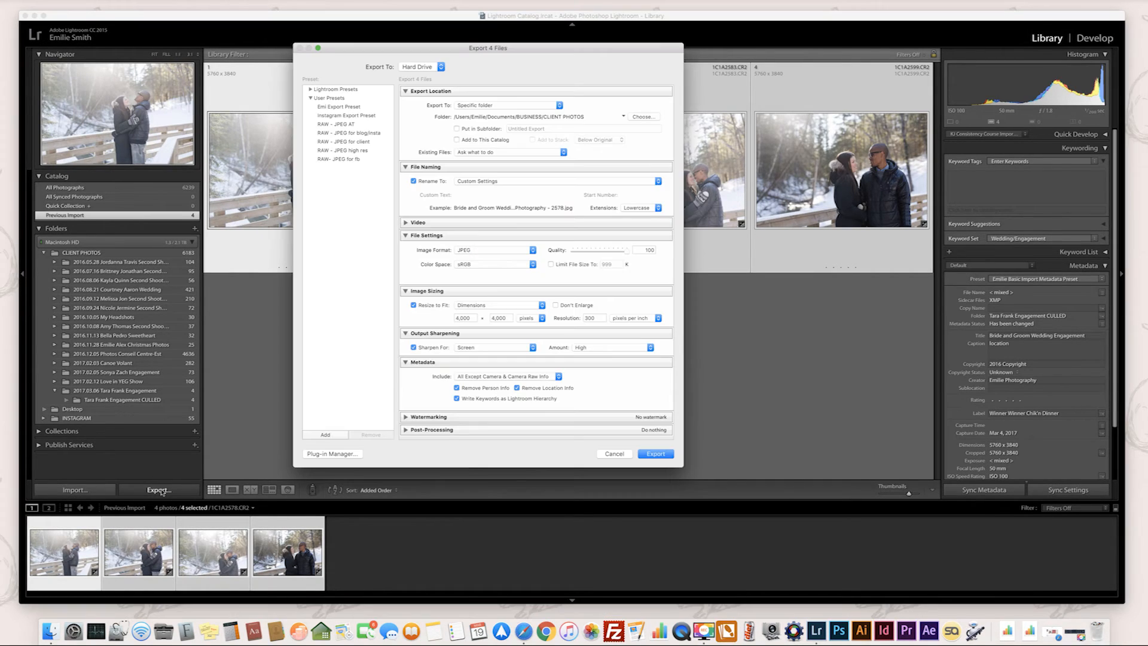
pyautogui.click(345, 108)
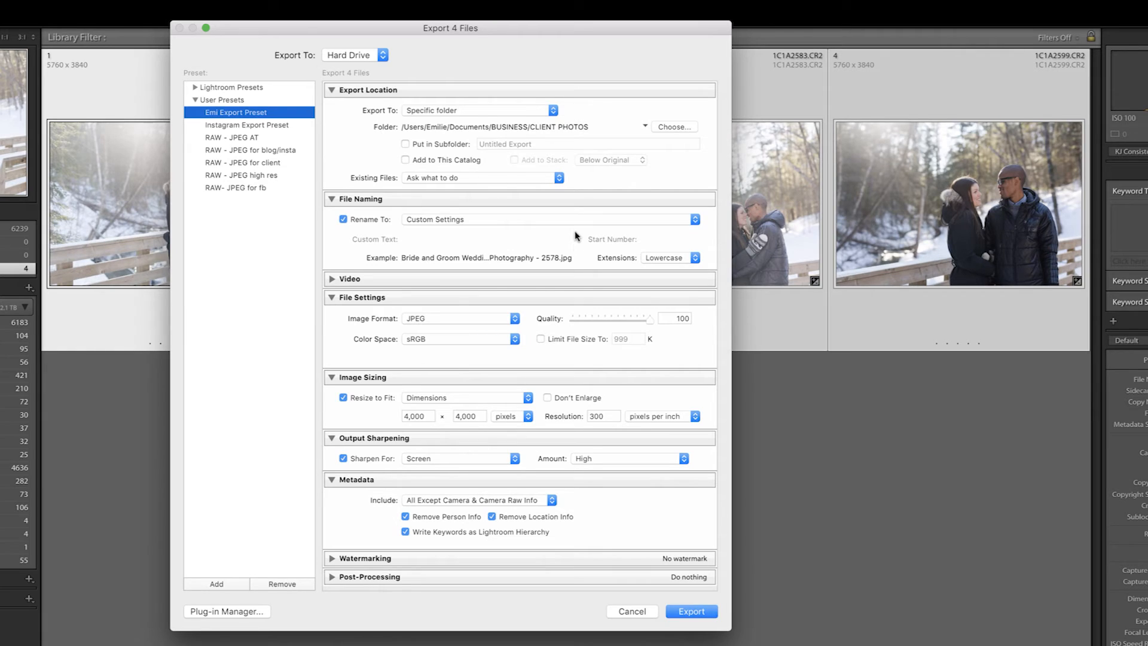
pyautogui.click(406, 145)
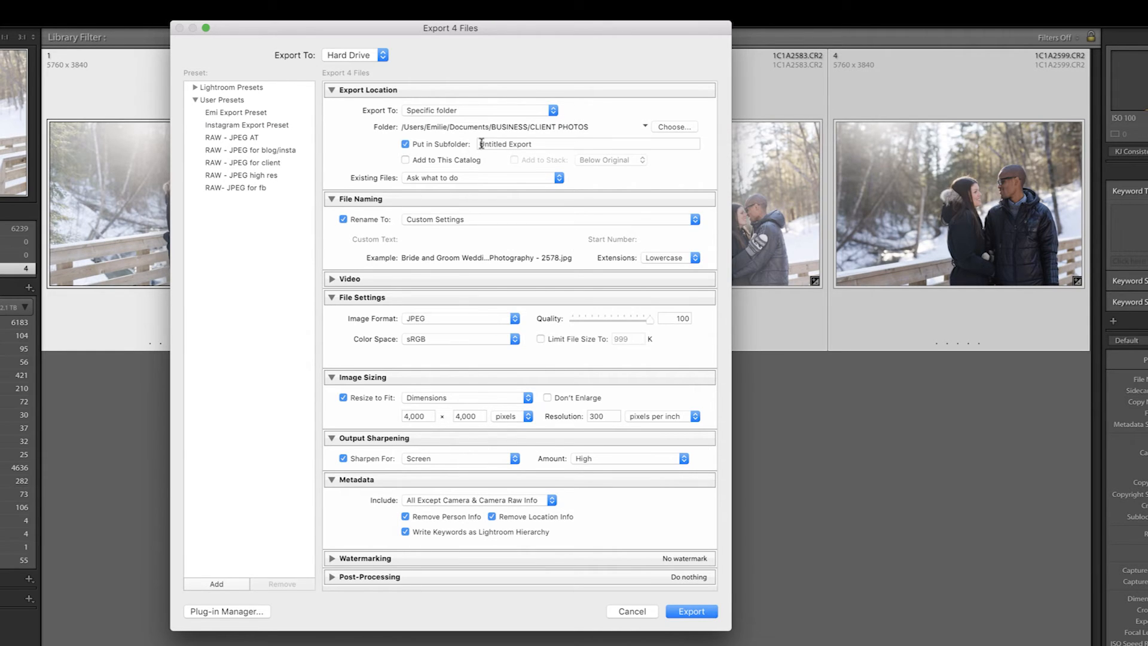
pyautogui.write('Tara Frank Enga')
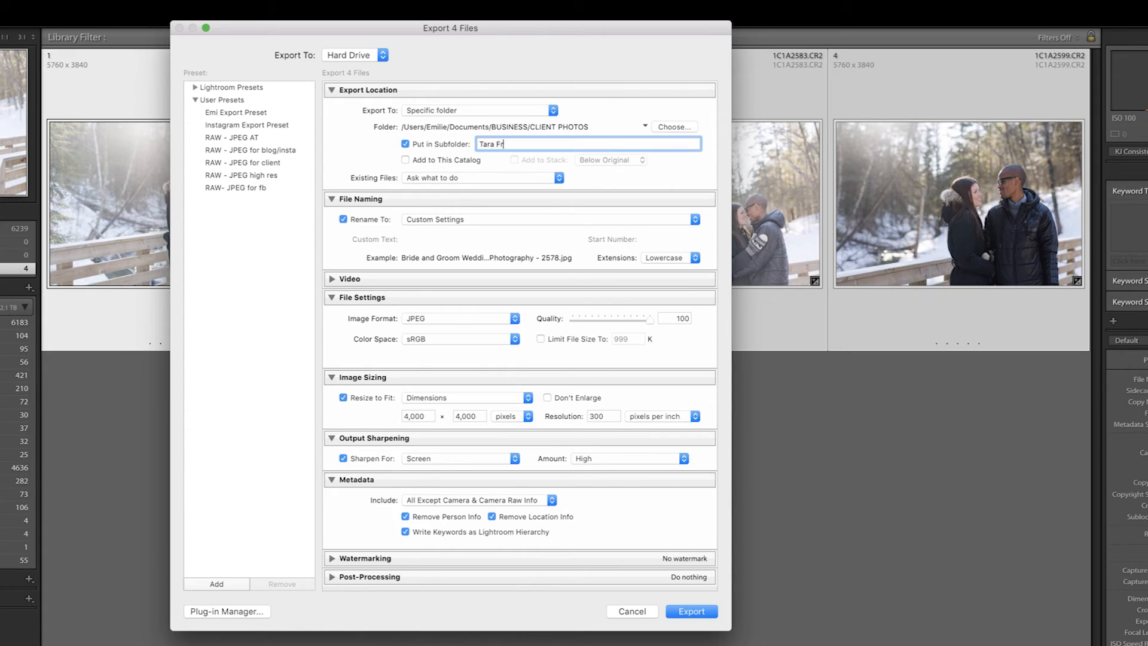
pyautogui.write('gement EDITED')
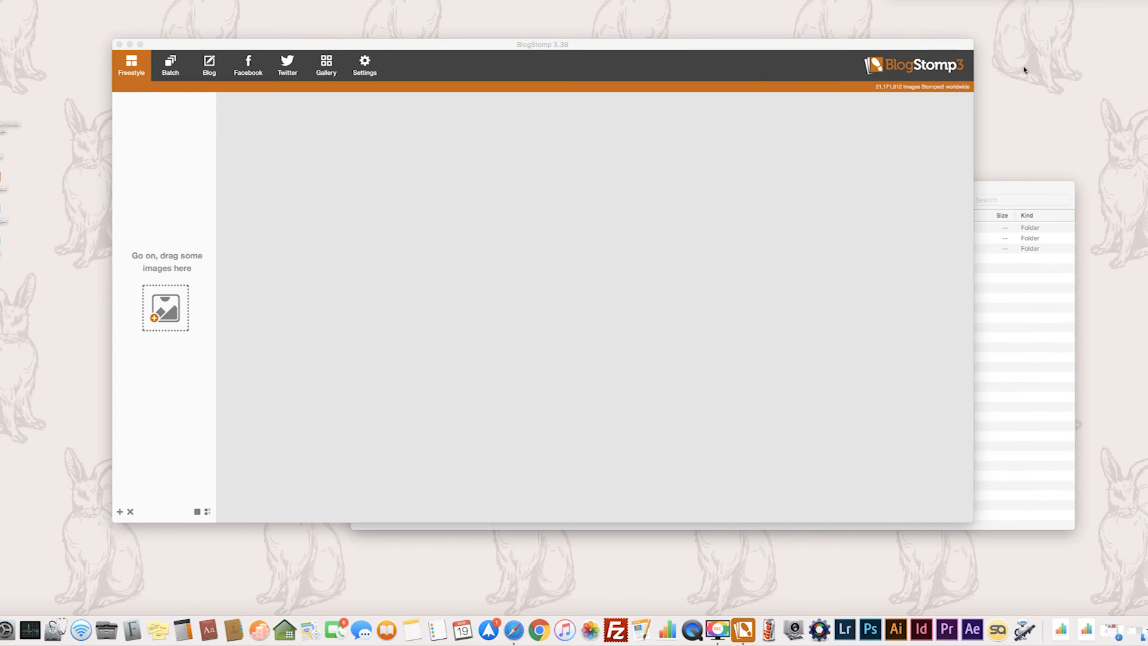
# Add the three edited JPEGs ending in 2580, 2583 and 2598 from the Finder EDITED folder to BlogStomp.
pyautogui.moveTo(498, 48); pyautogui.dragTo(484, 73)
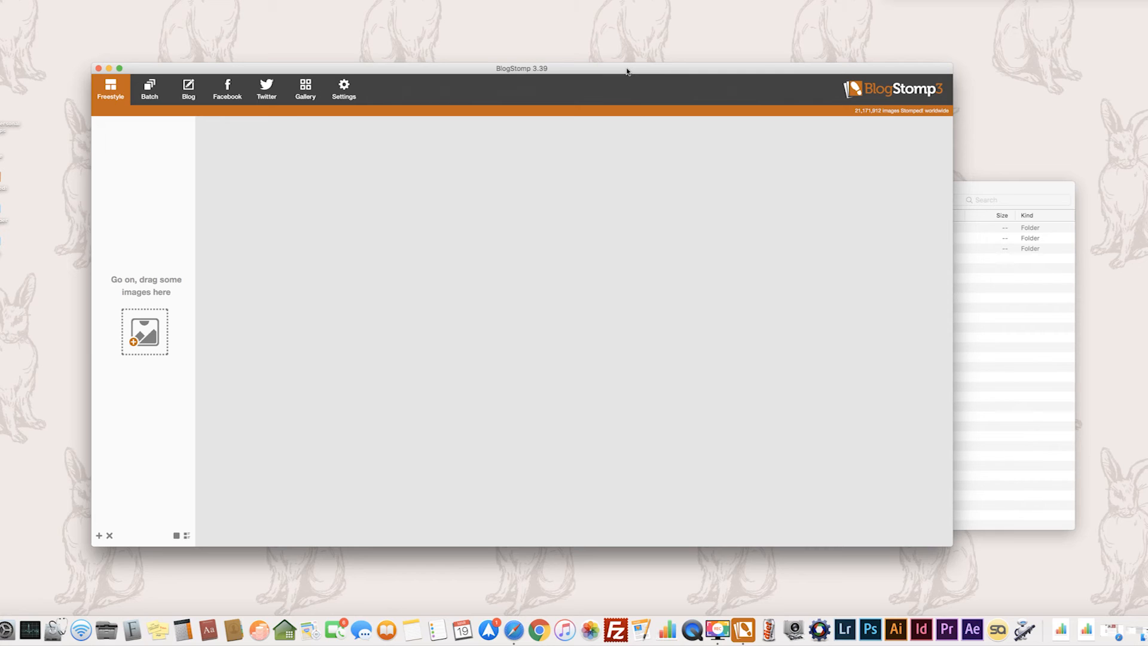
pyautogui.click(972, 195)
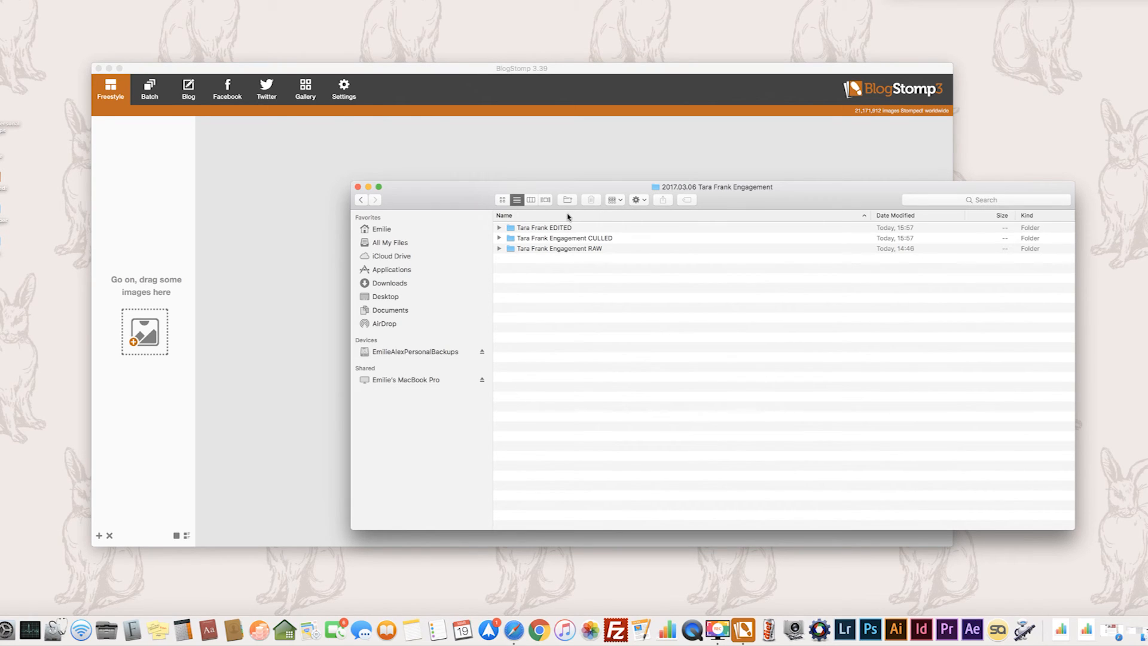
pyautogui.click(499, 228)
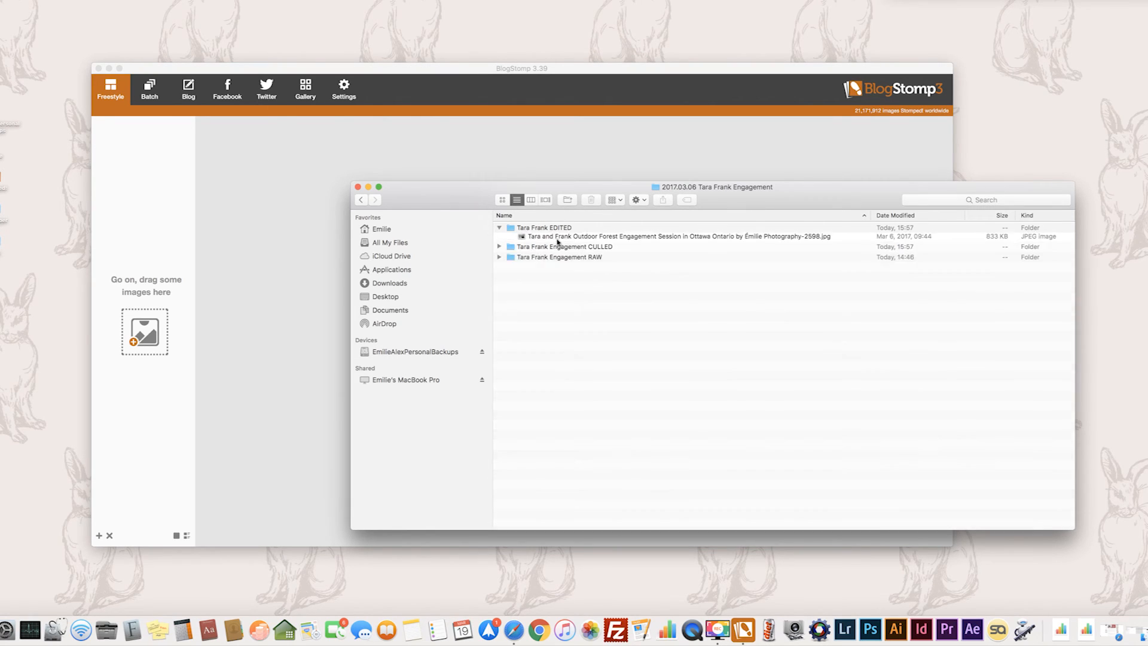
pyautogui.click(568, 239)
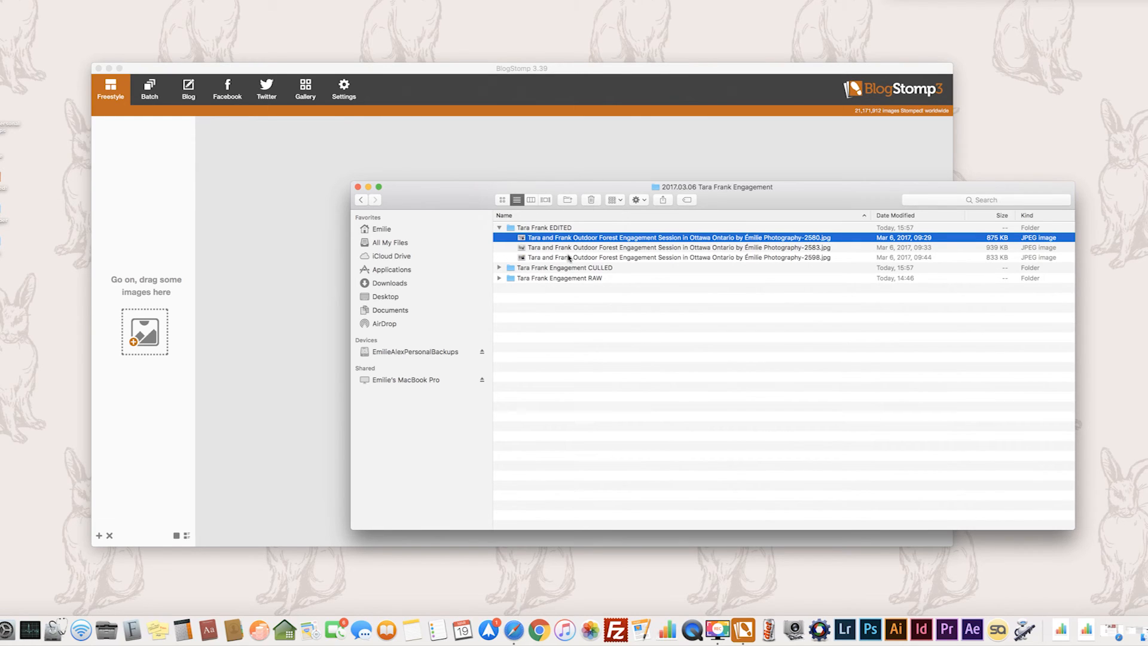
pyautogui.keyDown('shift'); pyautogui.click(568, 258); pyautogui.keyUp('shift')
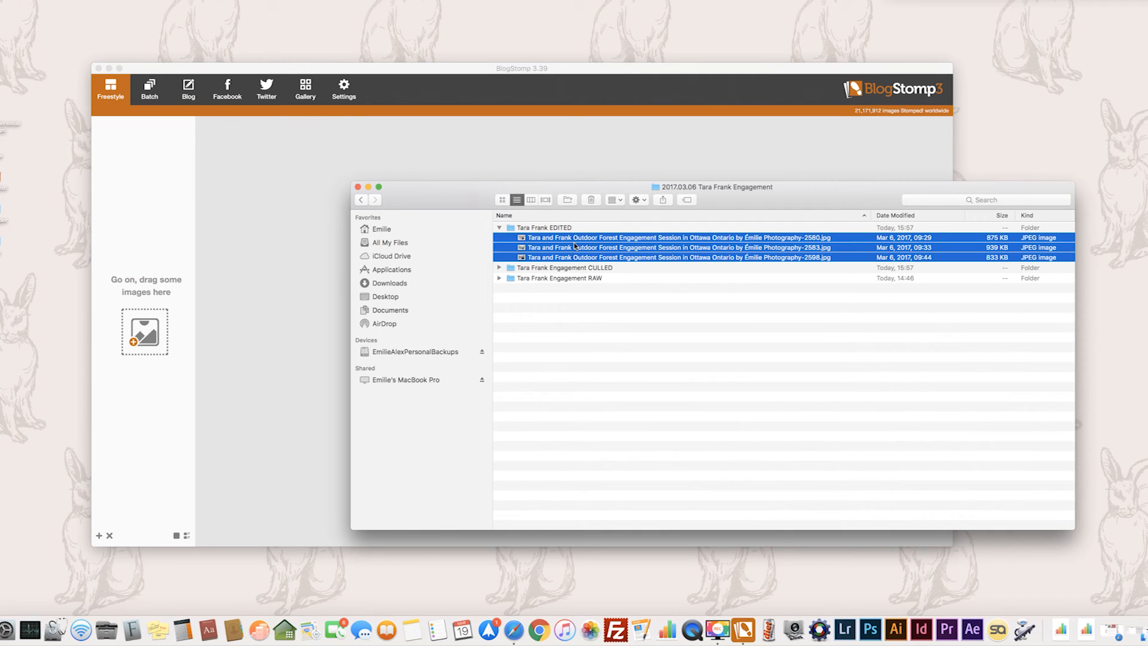
pyautogui.moveTo(526, 242); pyautogui.dragTo(251, 148)
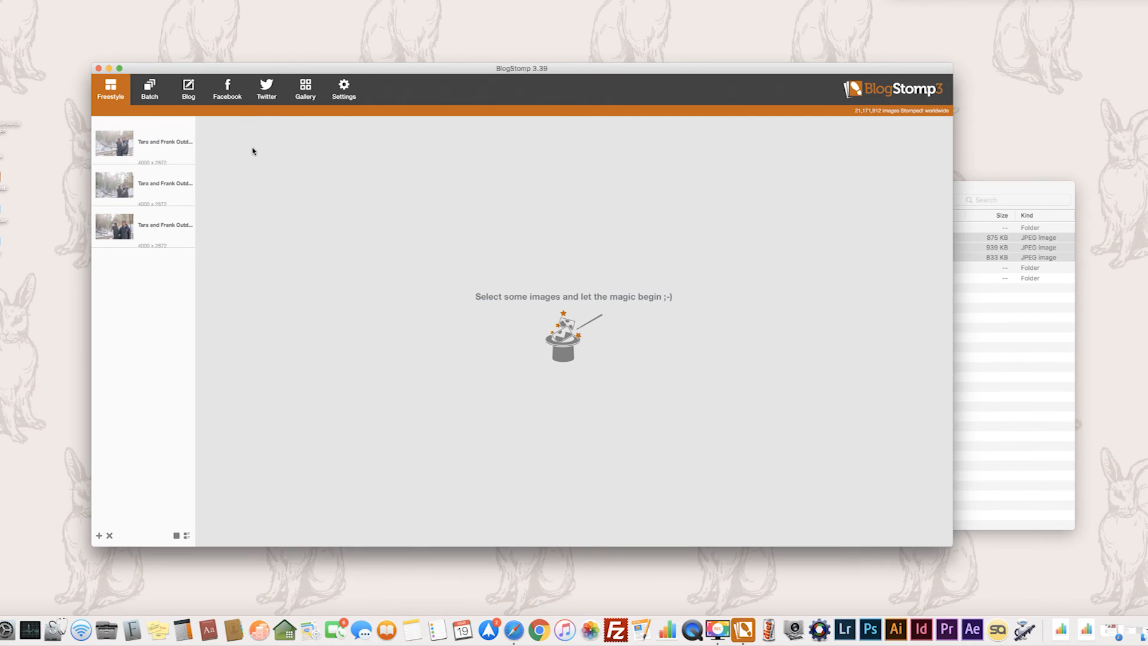
# Open the BlogStomp settings.
pyautogui.click(350, 92)
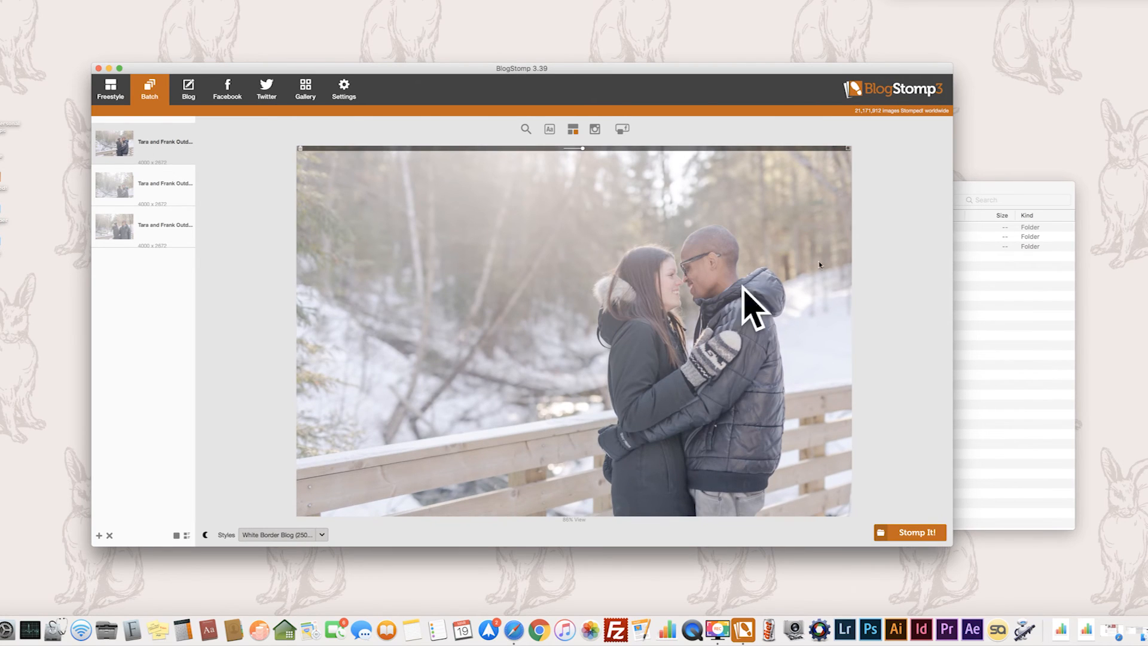
# In Finder, create a folder in the session folder named with the couple's first names followed by "Engagement EDITED STOMPED".
pyautogui.click(977, 187)
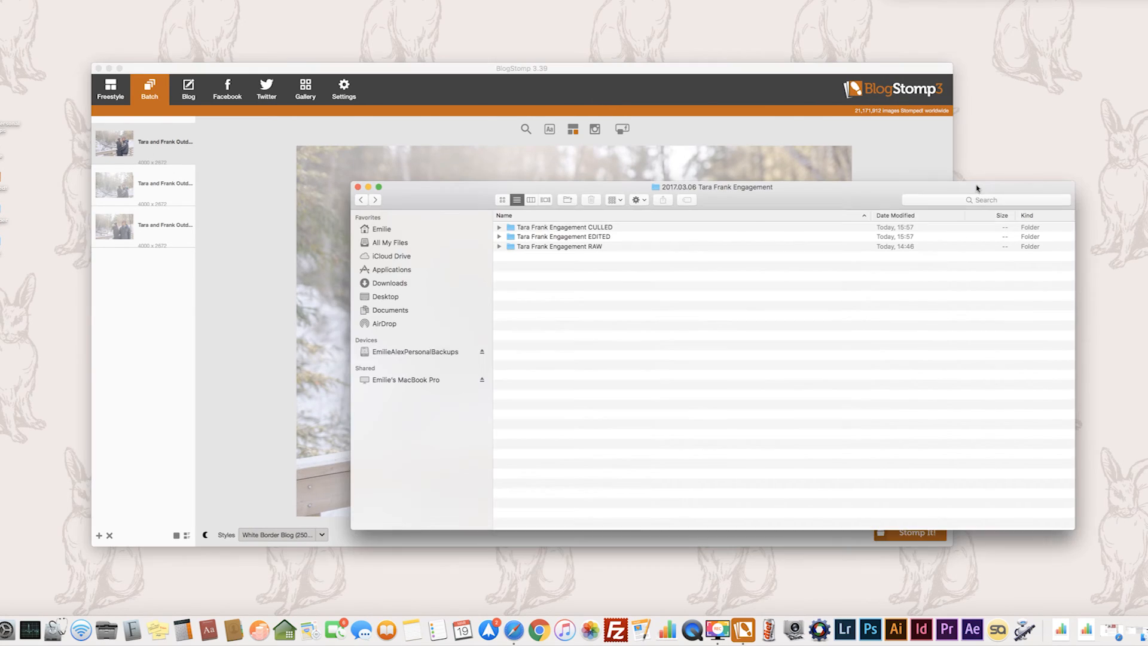
pyautogui.click(569, 202)
pyautogui.write('Tara')
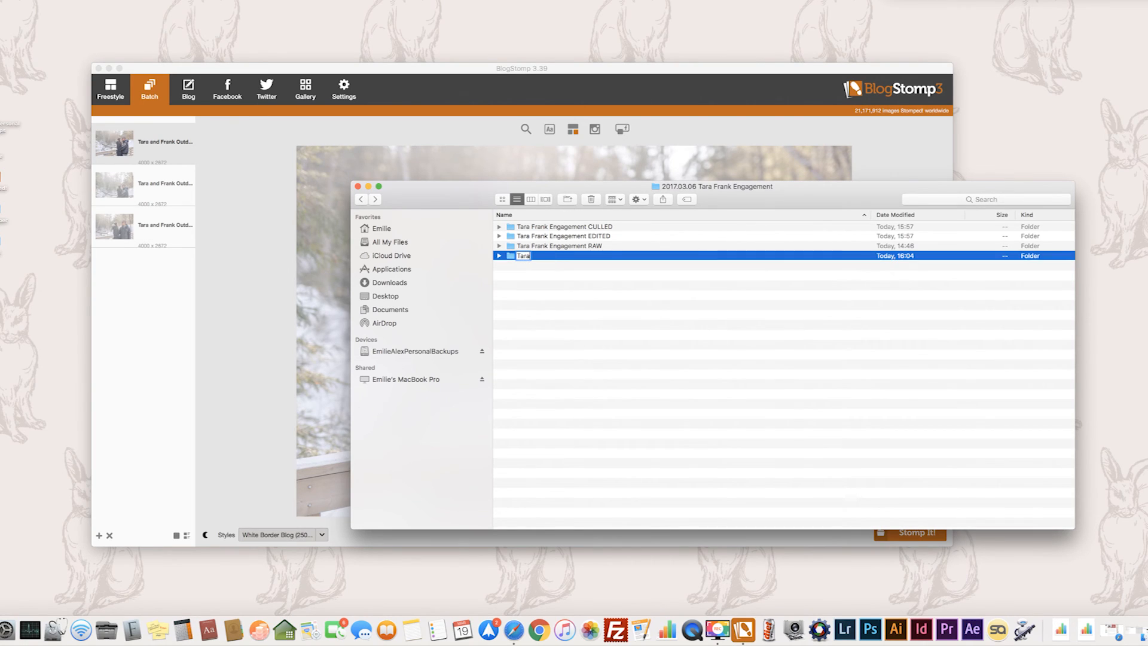
pyautogui.write(' Frank Engagement EDITED')
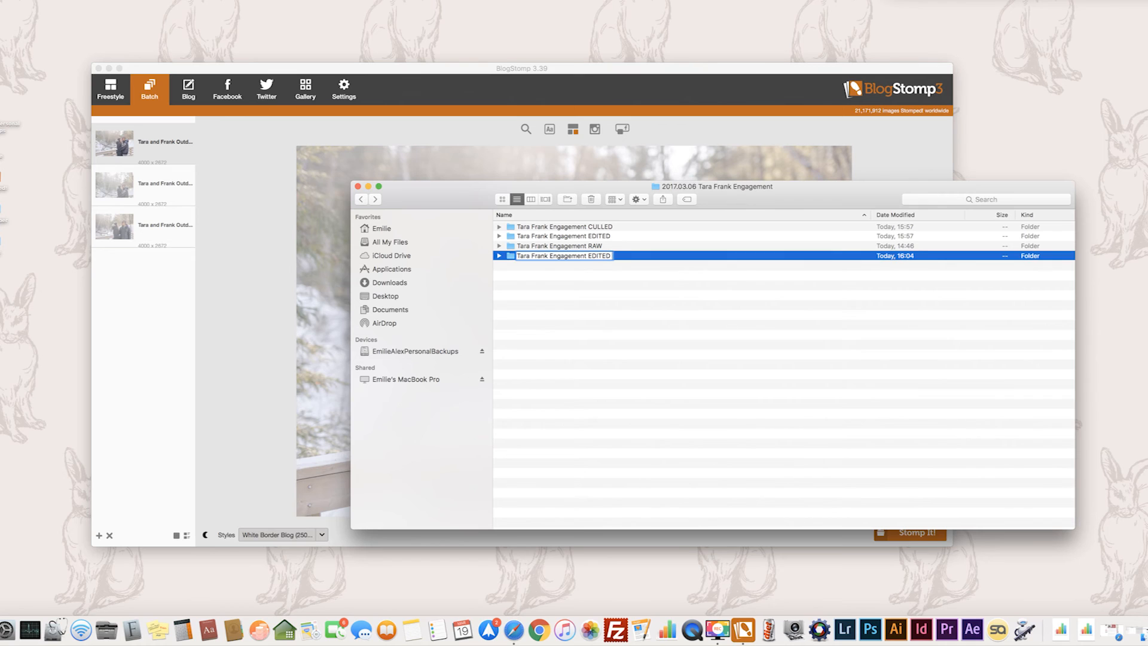
pyautogui.write(' STOMPED')
pyautogui.press('Return')
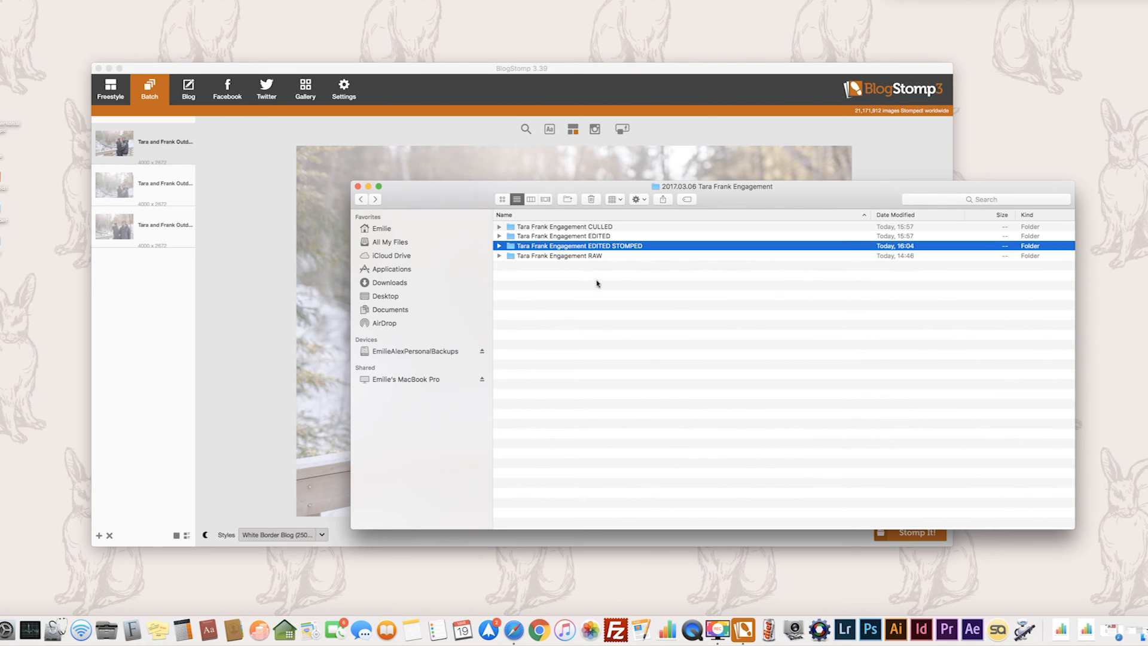
# Set BlogStomp's output saving folder to the session's Engagement EDITED STOMPED folder.
pyautogui.click(343, 88)
pyautogui.click(344, 88)
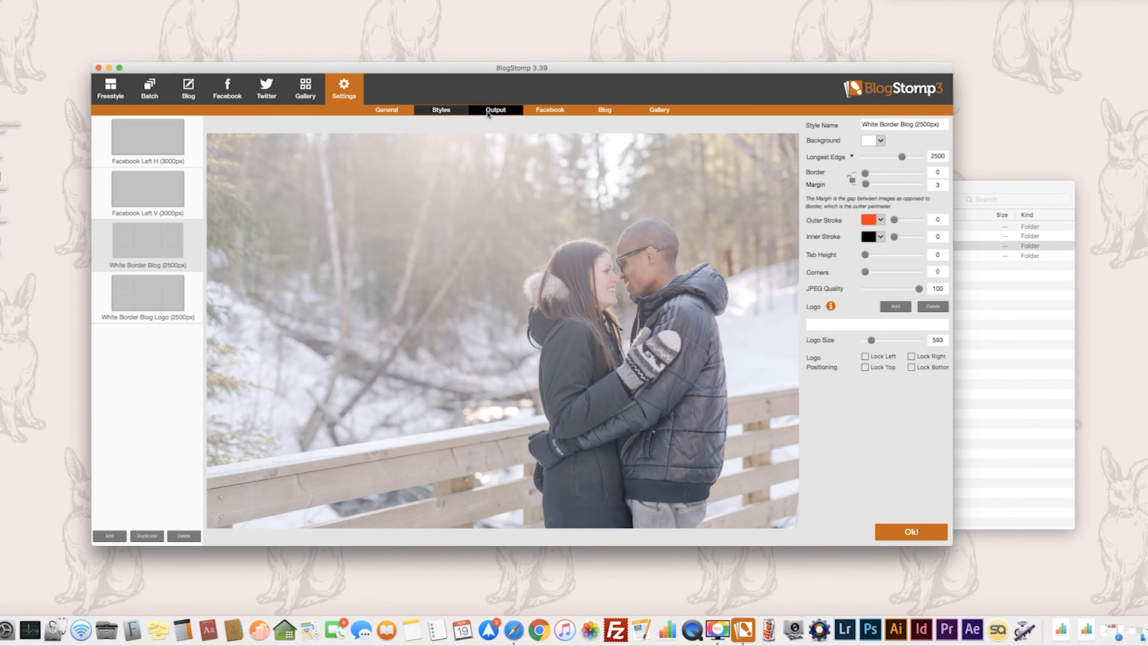
pyautogui.click(494, 111)
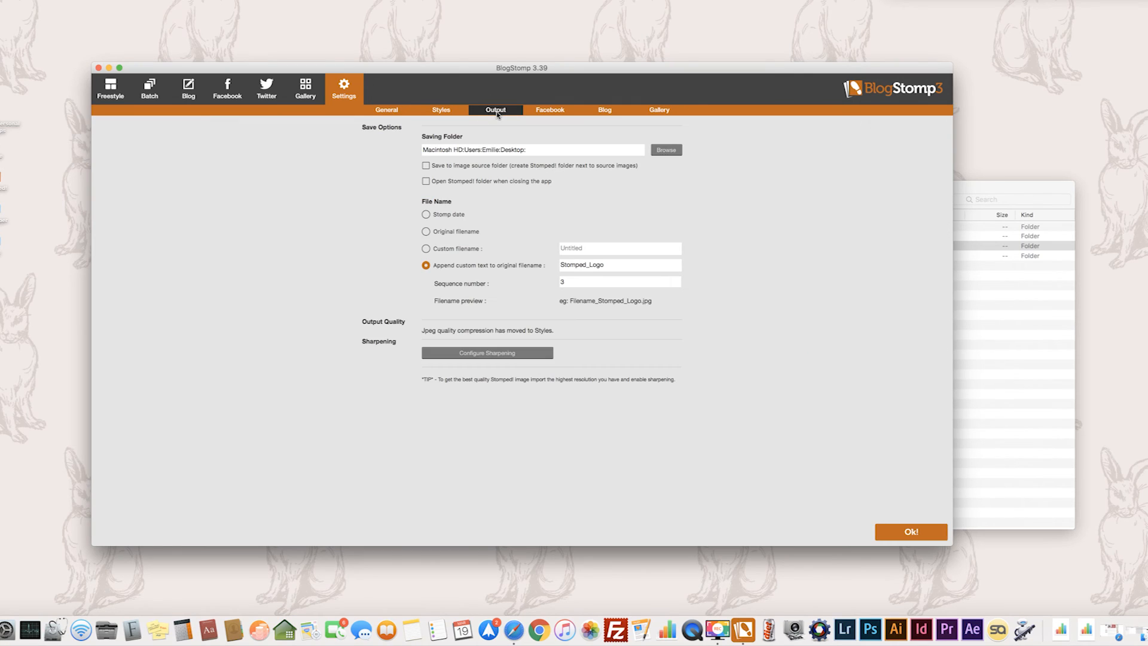
pyautogui.click(667, 150)
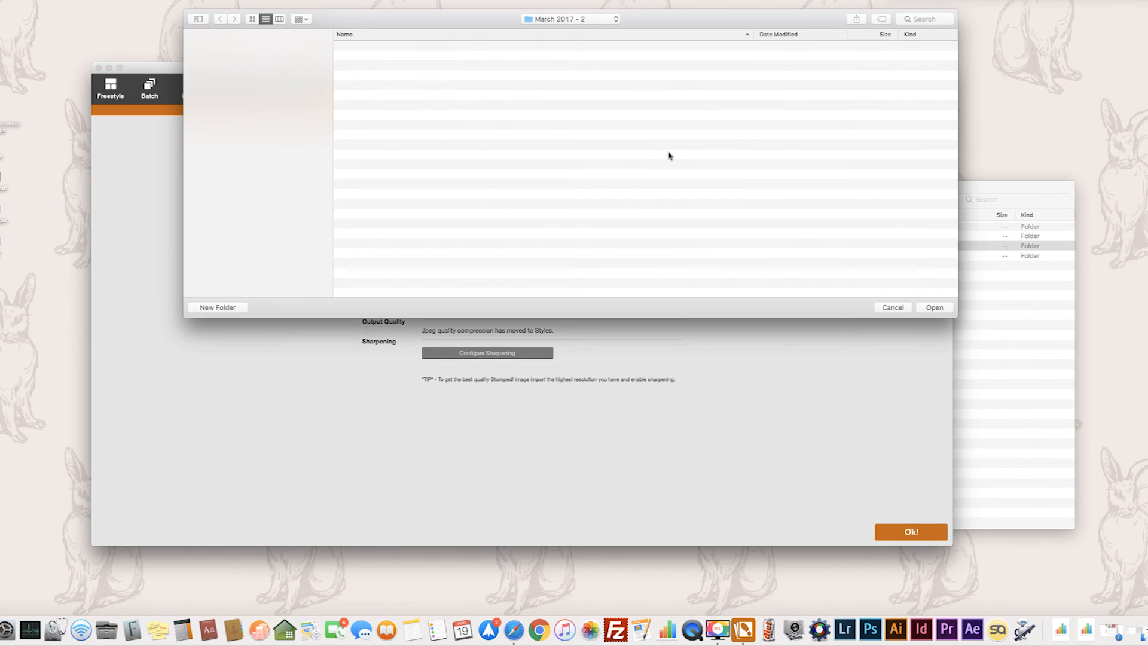
pyautogui.click(936, 309)
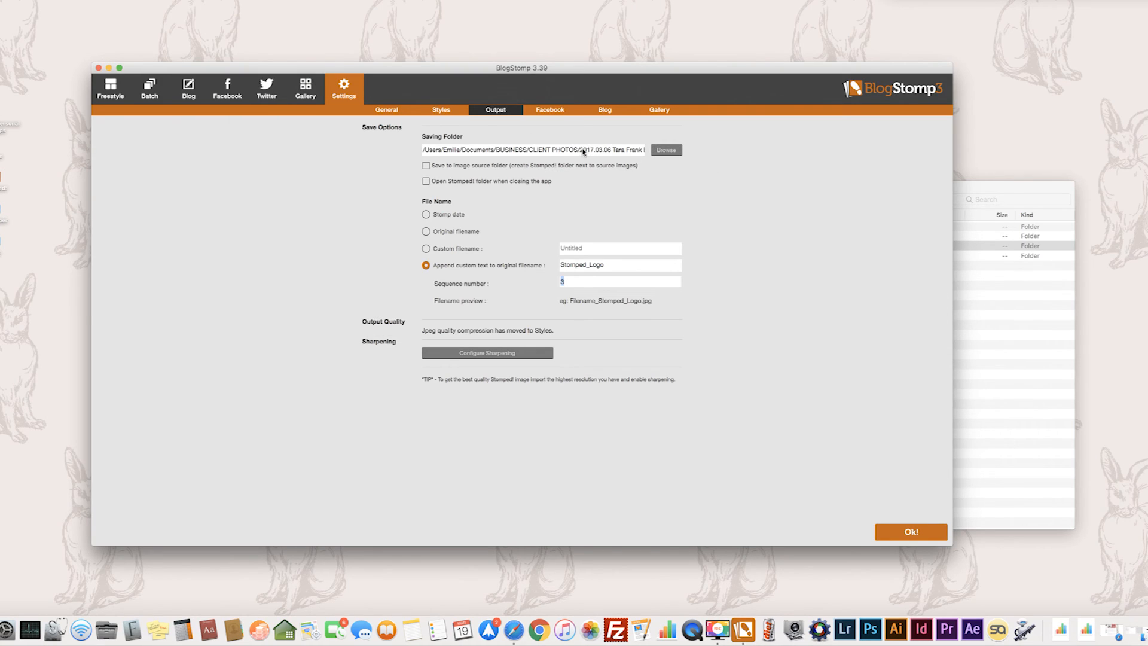
# Shorten the custom text appended to the original filename to "Stomped".
pyautogui.moveTo(585, 265); pyautogui.dragTo(612, 268)
pyautogui.press('BackSpace')
pyautogui.press('super+a')
# Batch stomp the three loaded photos with the White Border Blog (2500px) style.
pyautogui.click(149, 96)
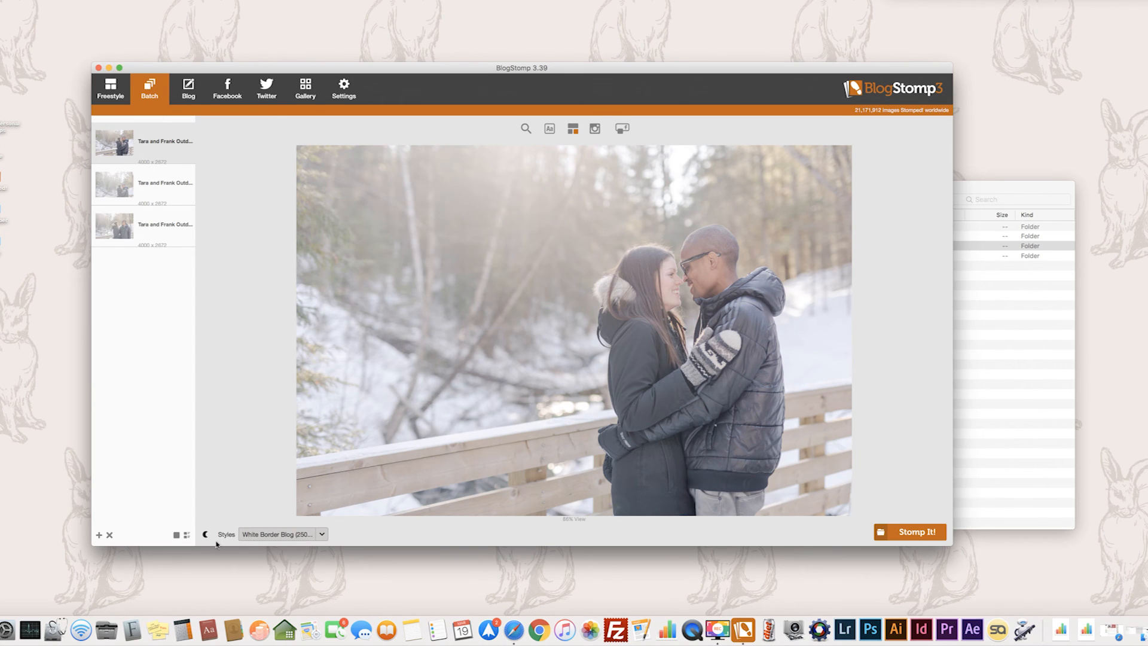
pyautogui.click(283, 536)
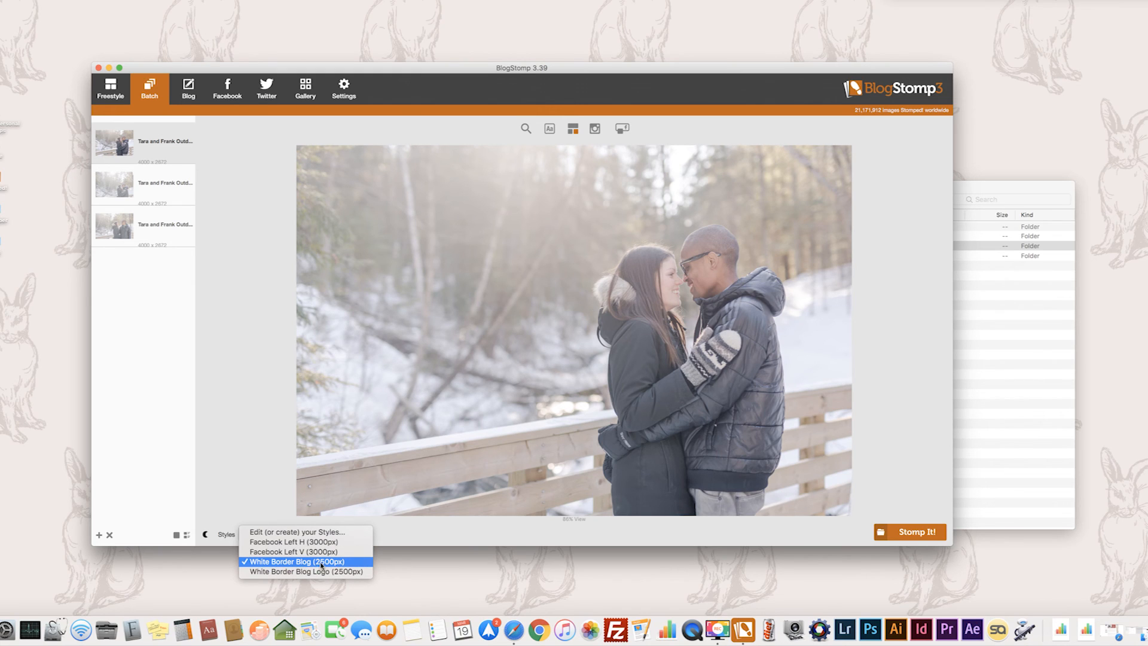
pyautogui.click(276, 562)
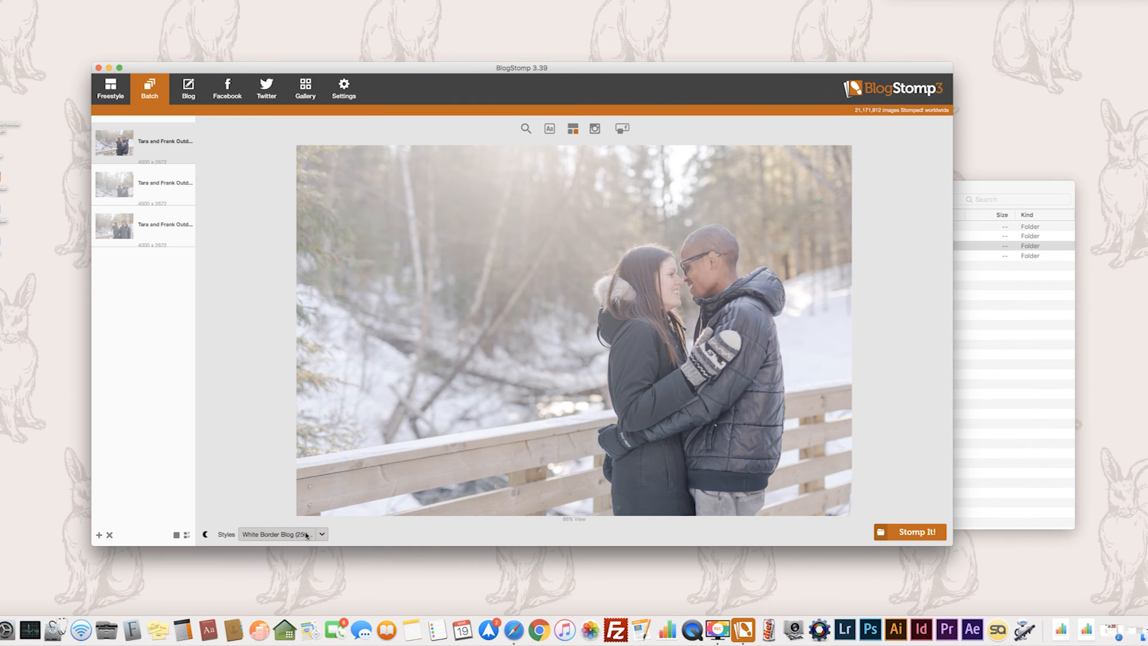
pyautogui.click(913, 537)
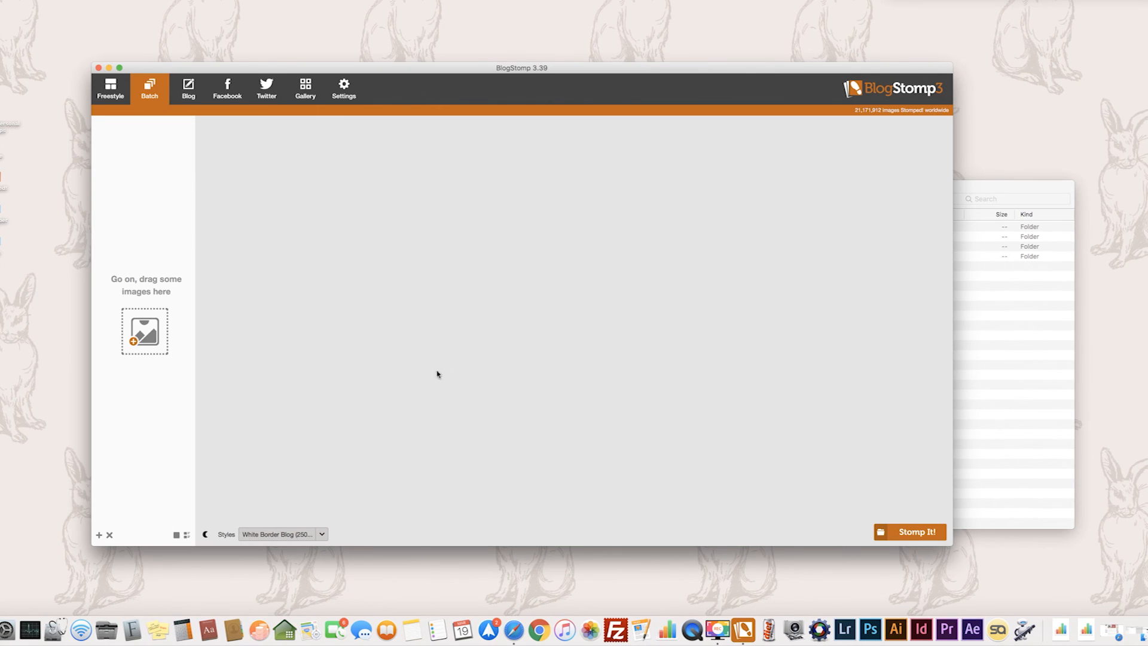
# Check the stomped JPEGs and their filenames in the Engagement EDITED STOMPED folder in Finder.
pyautogui.click(1015, 394)
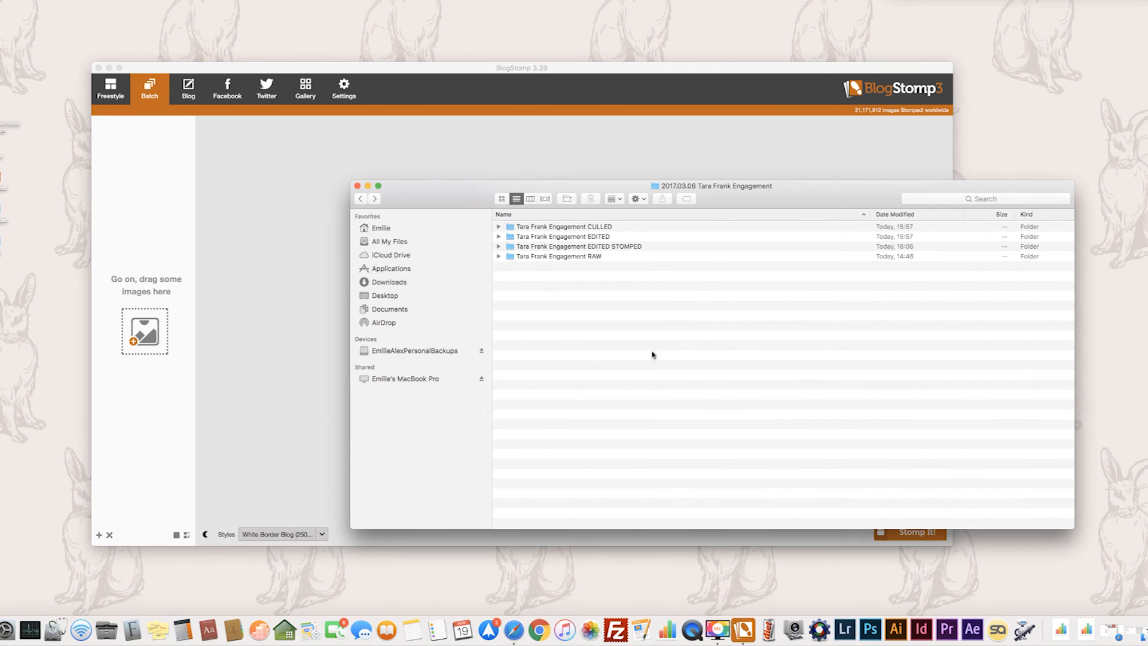
pyautogui.click(500, 248)
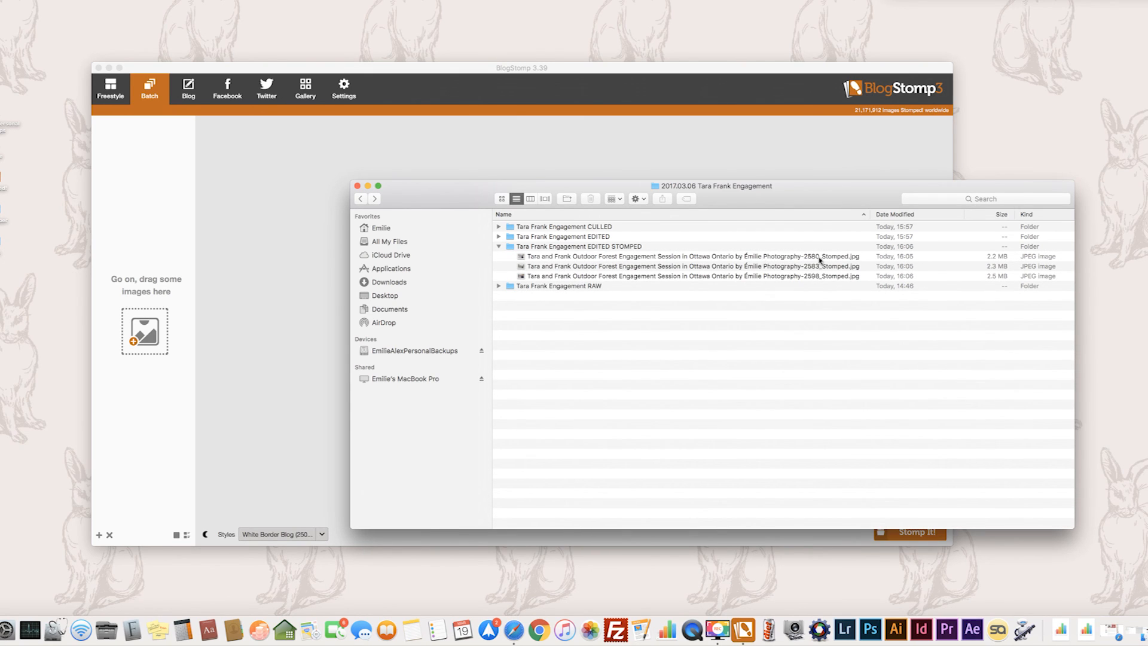
pyautogui.click(841, 258)
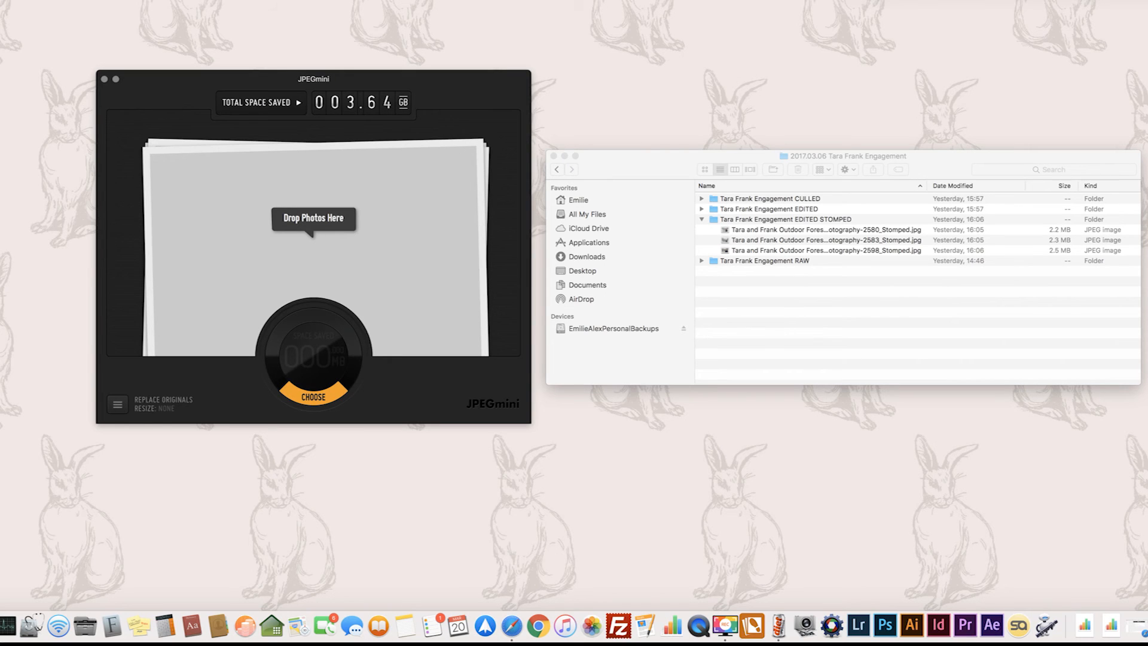
# Compress the three stomped JPEGs ending in 2580, 2583 and 2598 from the EDITED STOMPED folder with JPEGmini.
pyautogui.moveTo(454, 83); pyautogui.dragTo(467, 100)
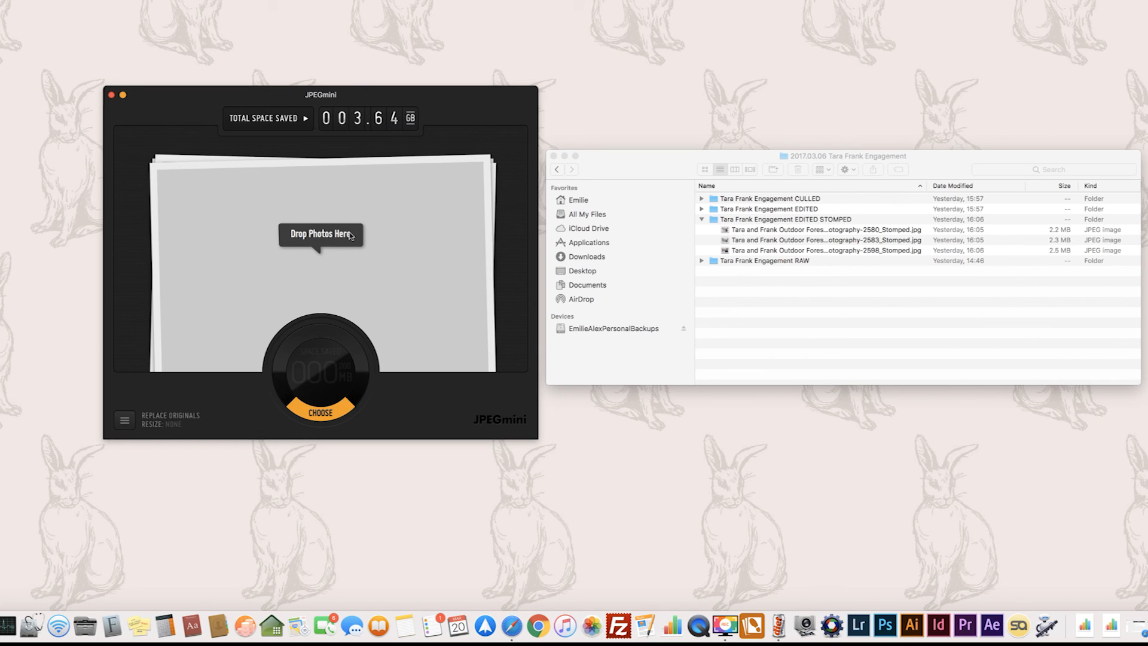
pyautogui.click(729, 231)
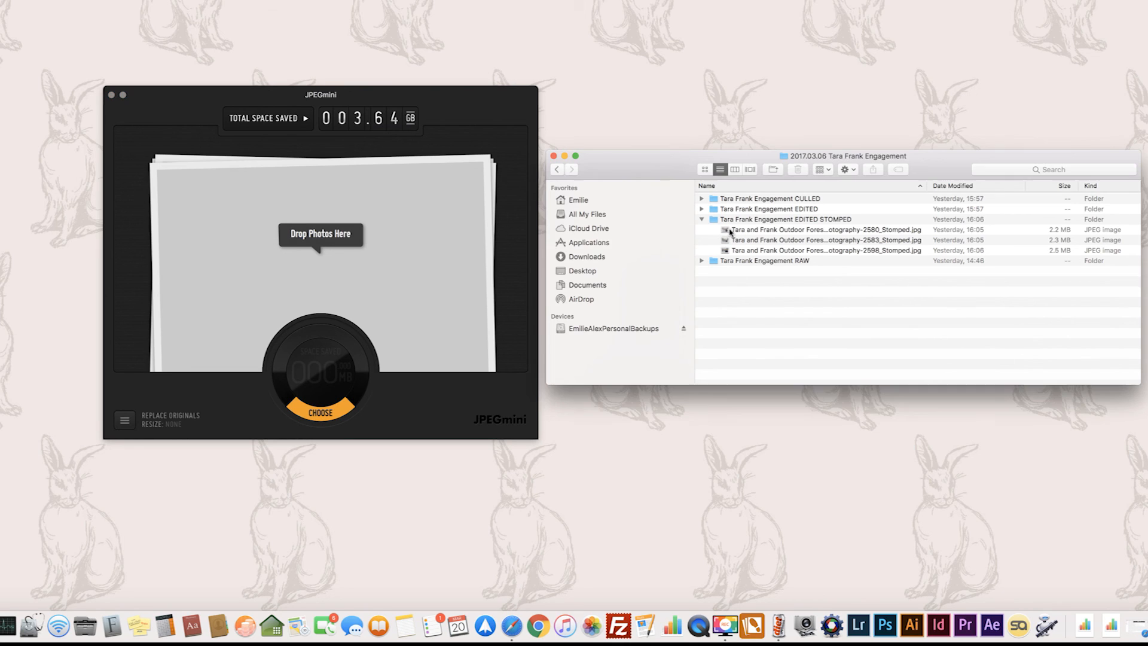
pyautogui.keyDown('shift'); pyautogui.click(727, 232); pyautogui.keyUp('shift')
pyautogui.click(726, 250)
pyautogui.keyDown('shift'); pyautogui.click(726, 231); pyautogui.keyUp('shift')
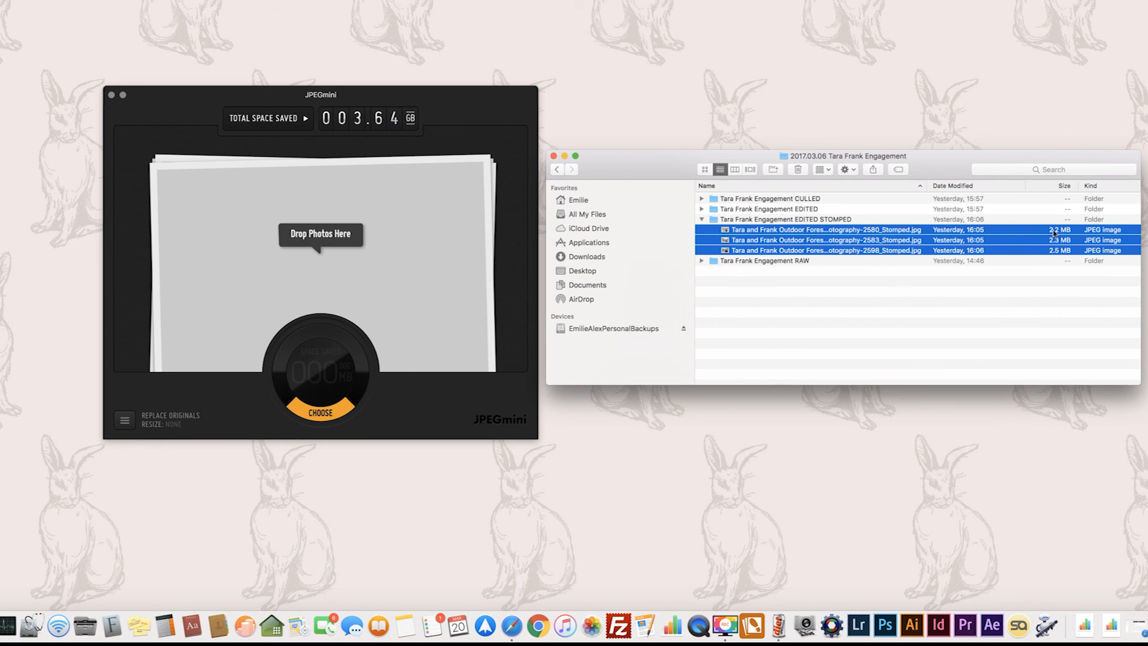
pyautogui.moveTo(730, 232); pyautogui.dragTo(302, 231)
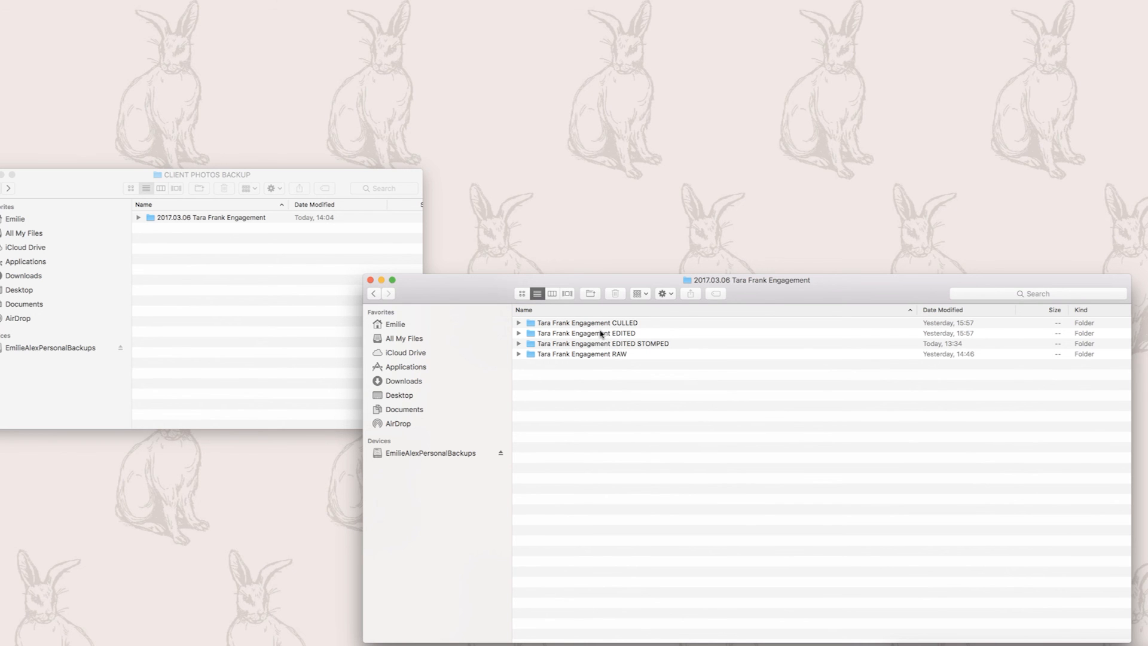
# Copy the CULLED, EDITED and EDITED STOMPED folders into the session's engagement folder inside CLIENT PHOTOS BACKUP.
pyautogui.click(267, 178)
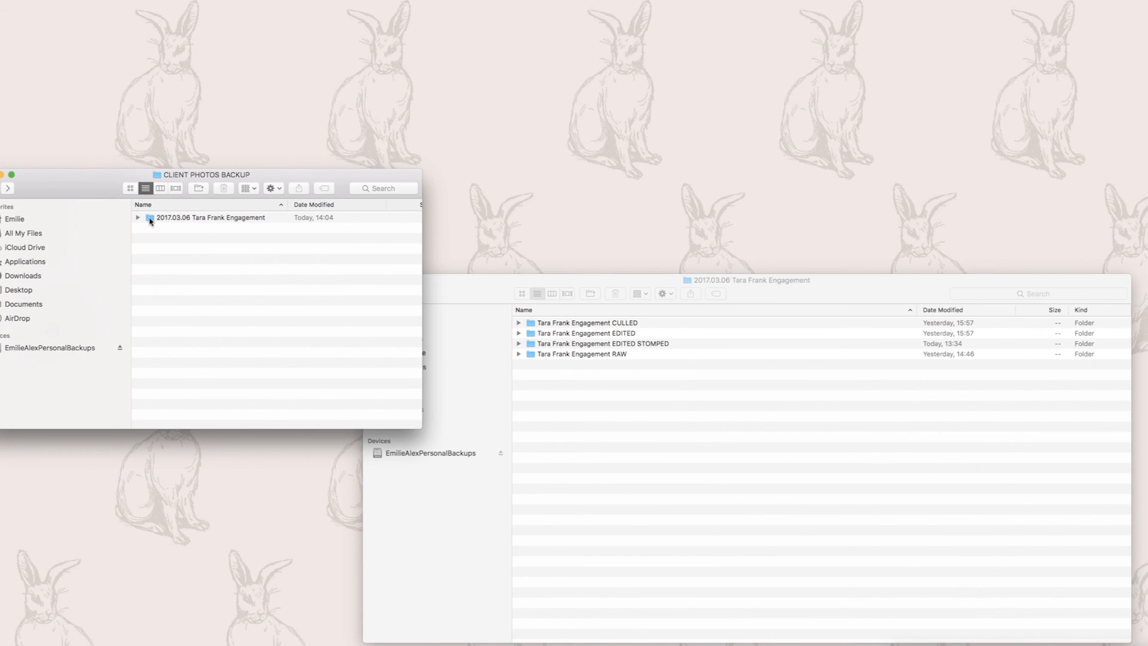
pyautogui.doubleClick(152, 219)
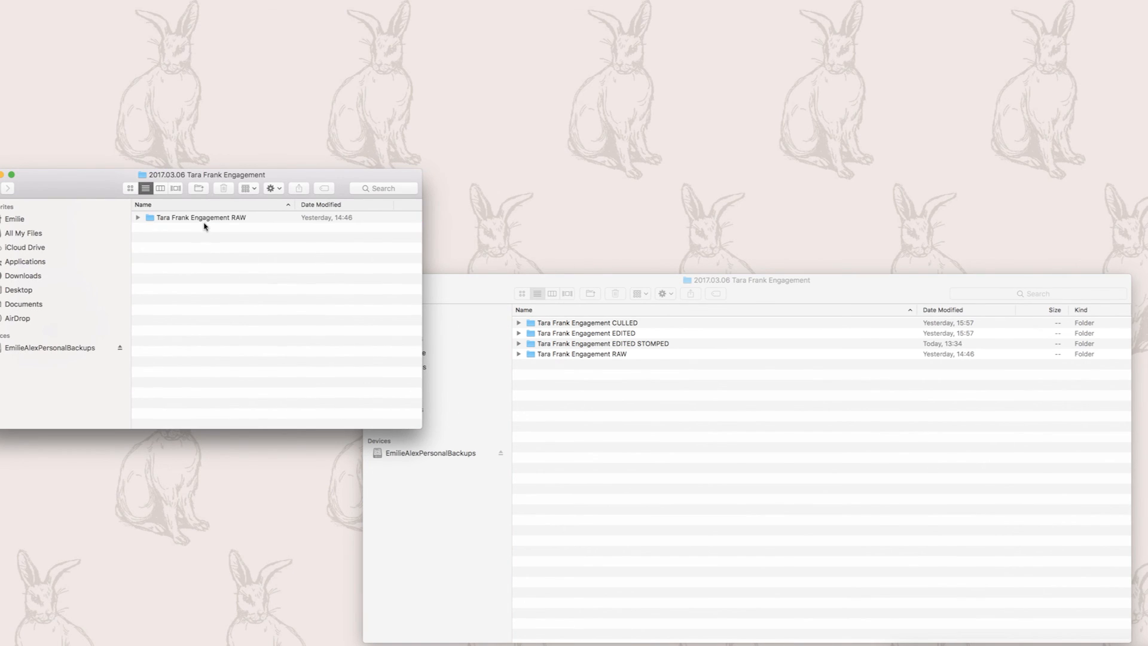
pyautogui.click(652, 285)
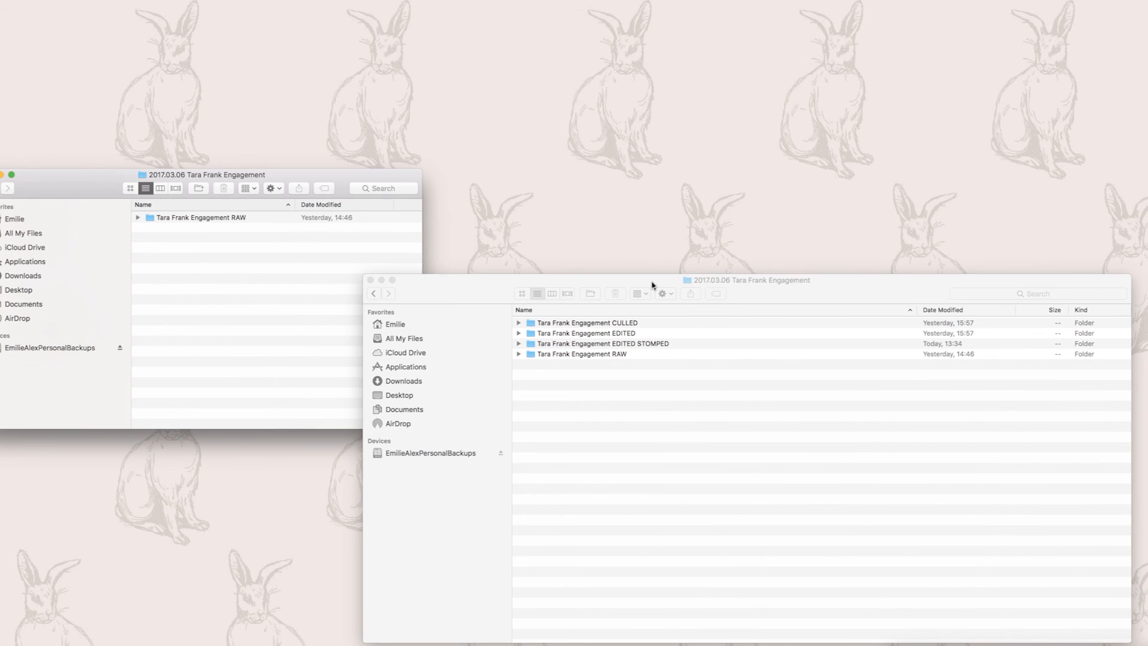
pyautogui.click(621, 324)
pyautogui.keyDown('shift'); pyautogui.click(574, 346); pyautogui.keyUp('shift')
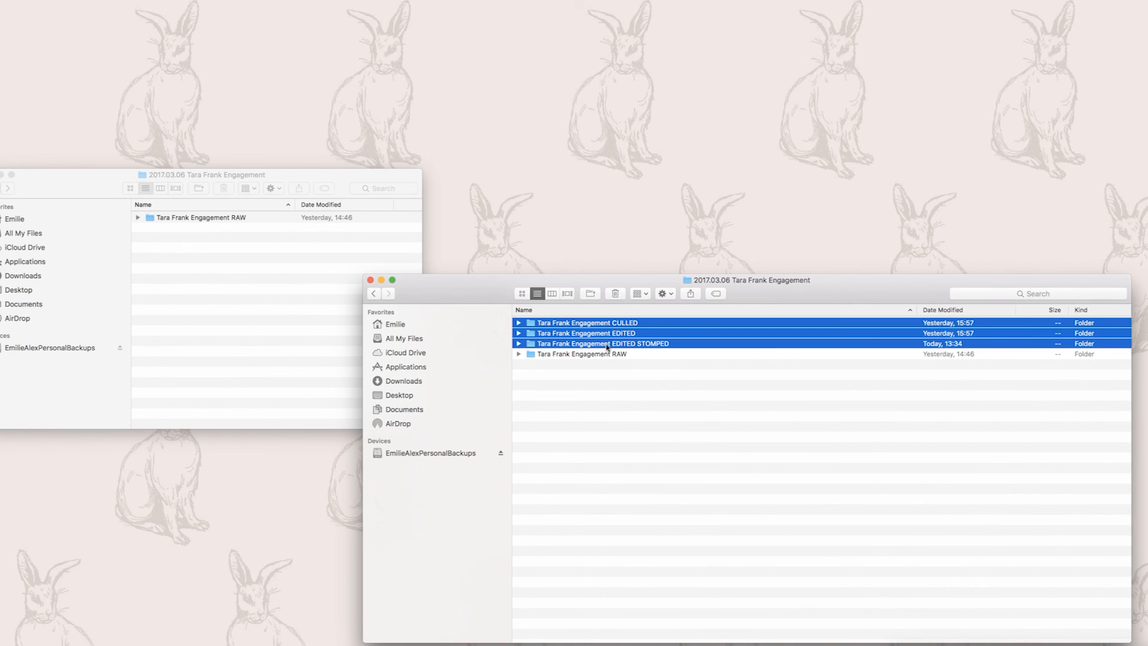
pyautogui.moveTo(532, 324); pyautogui.dragTo(255, 324)
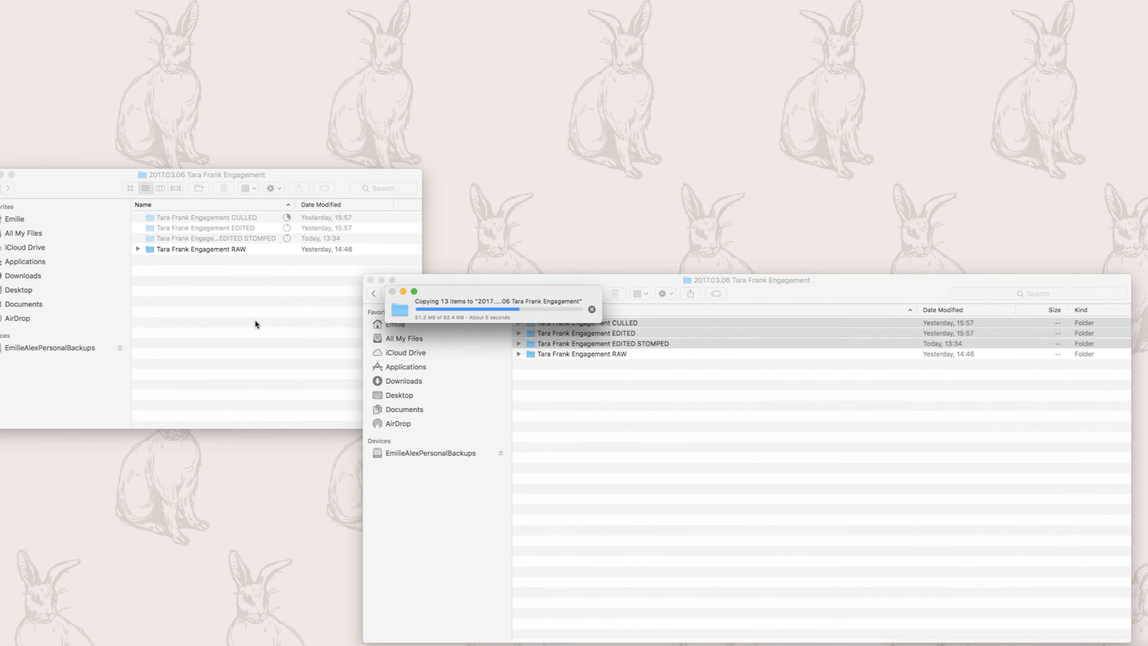